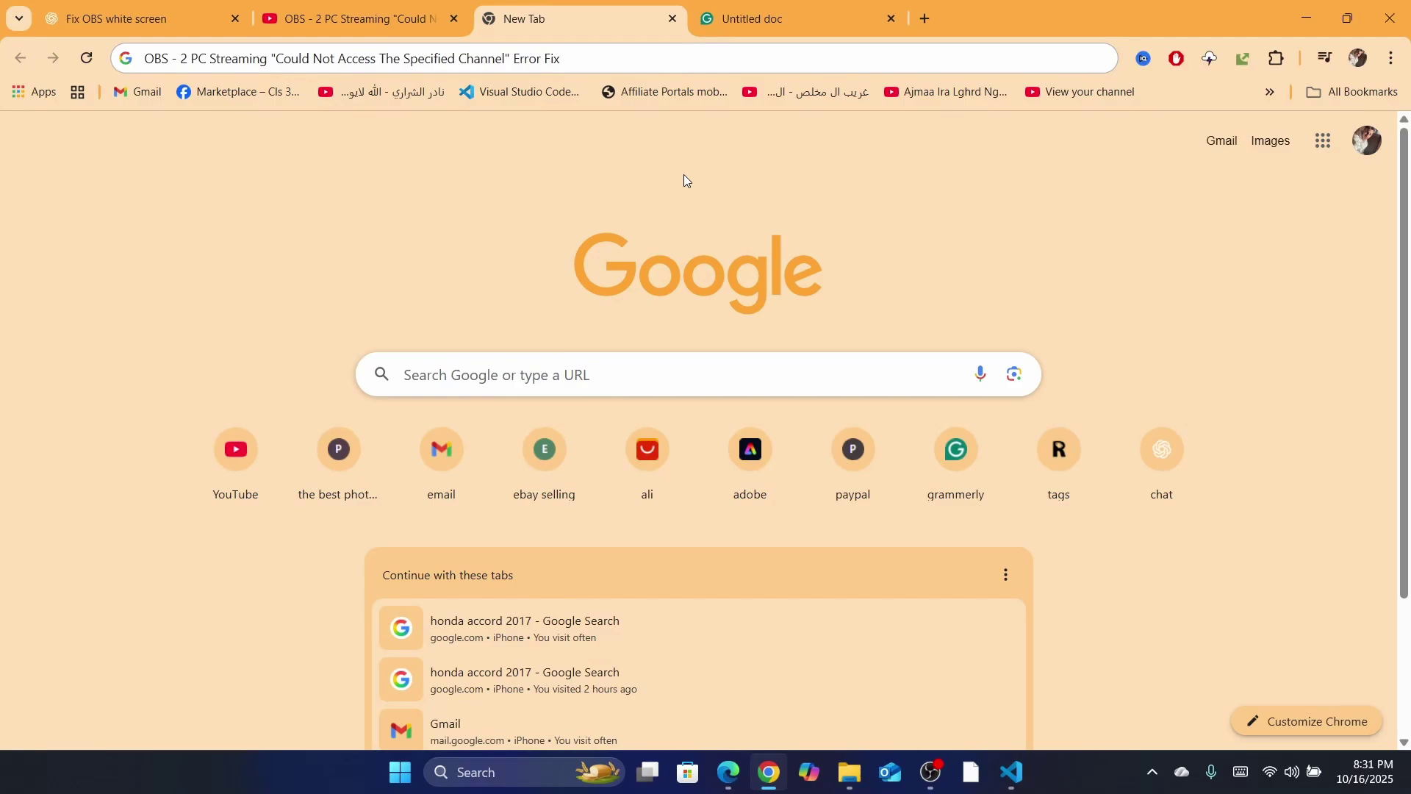
# - Switch to OBS Studio and open the Stream section of its settings
pyautogui.click(931, 771)
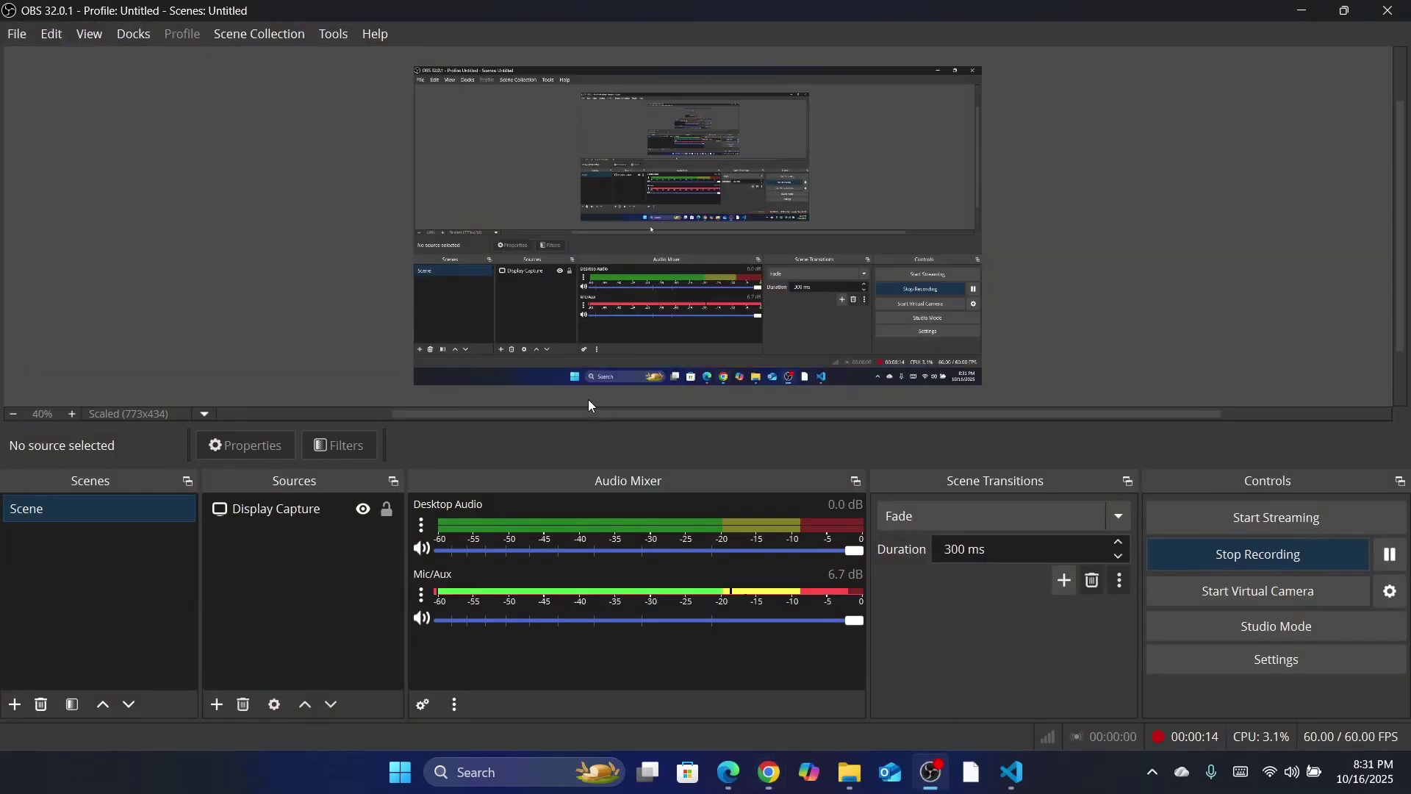
pyautogui.click(17, 35)
pyautogui.click(44, 138)
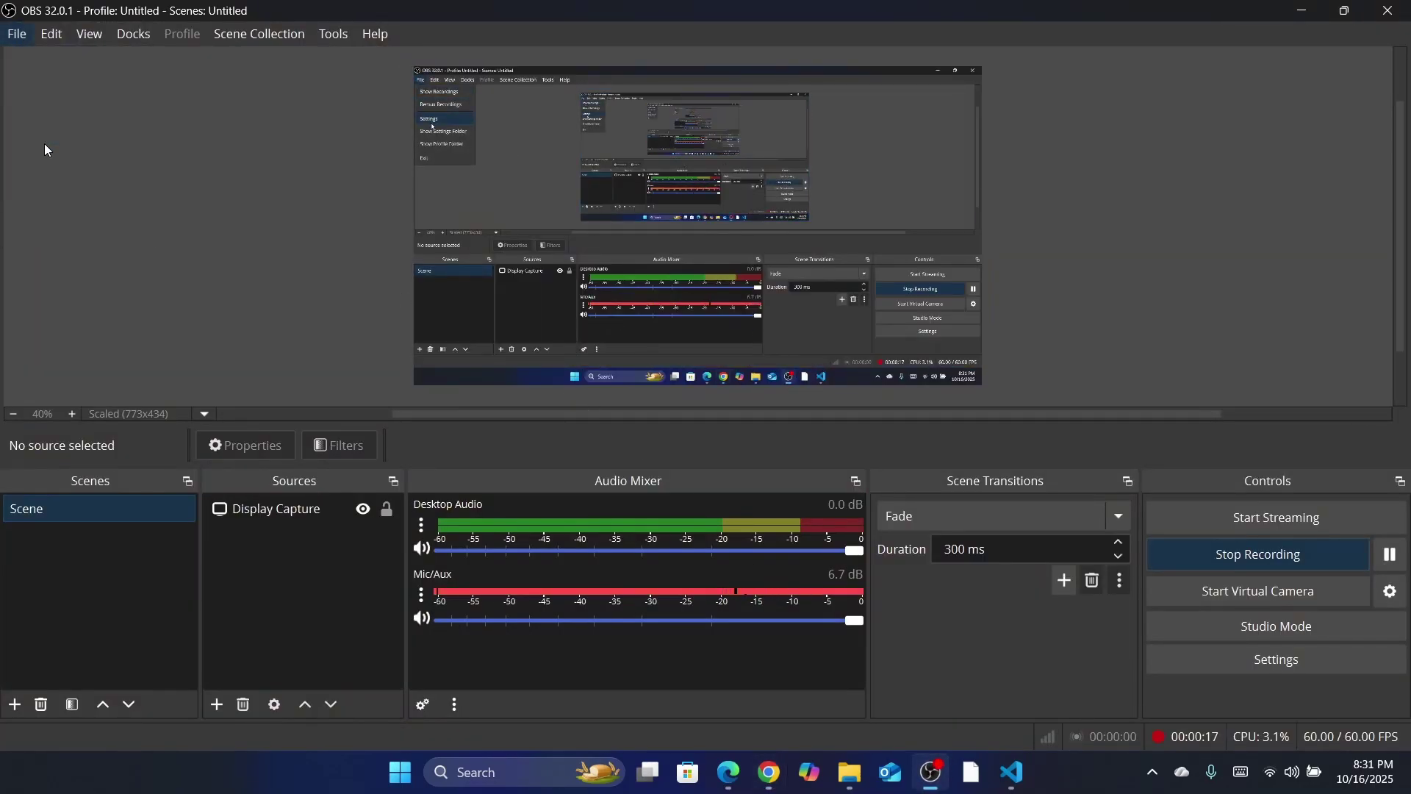
pyautogui.click(323, 133)
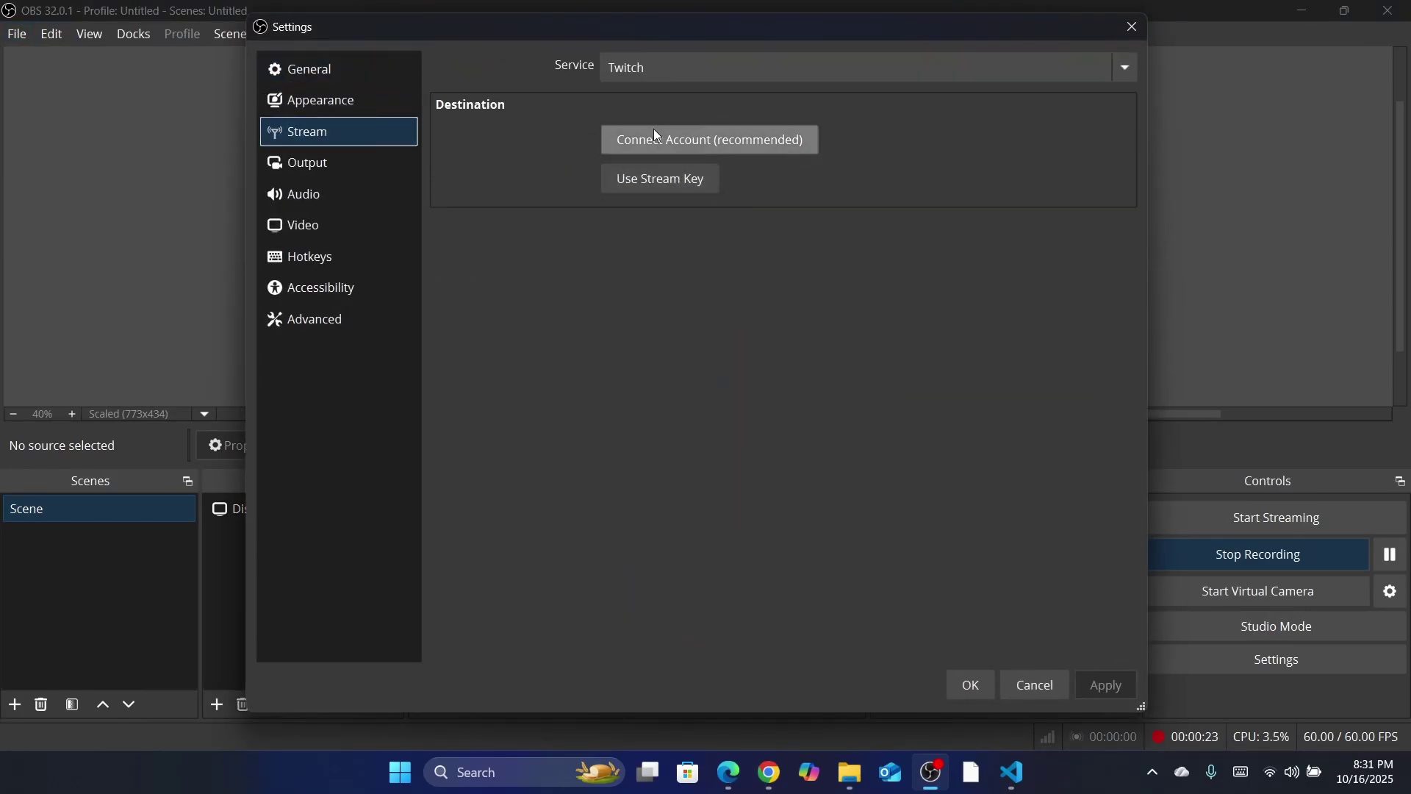
# - Display the stream key entry for the Twitch service, then close the settings without saving
pyautogui.click(709, 141)
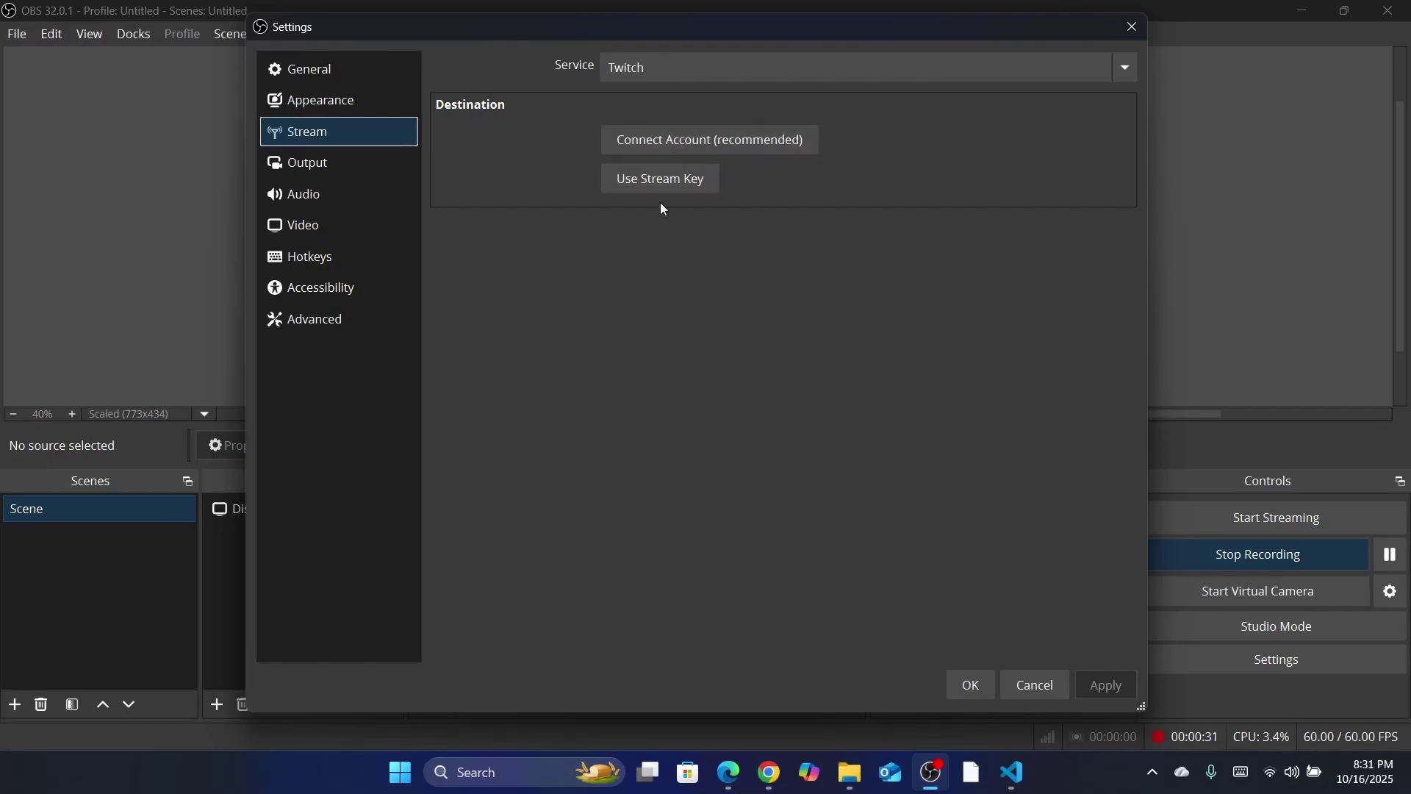
pyautogui.click(650, 187)
pyautogui.click(654, 179)
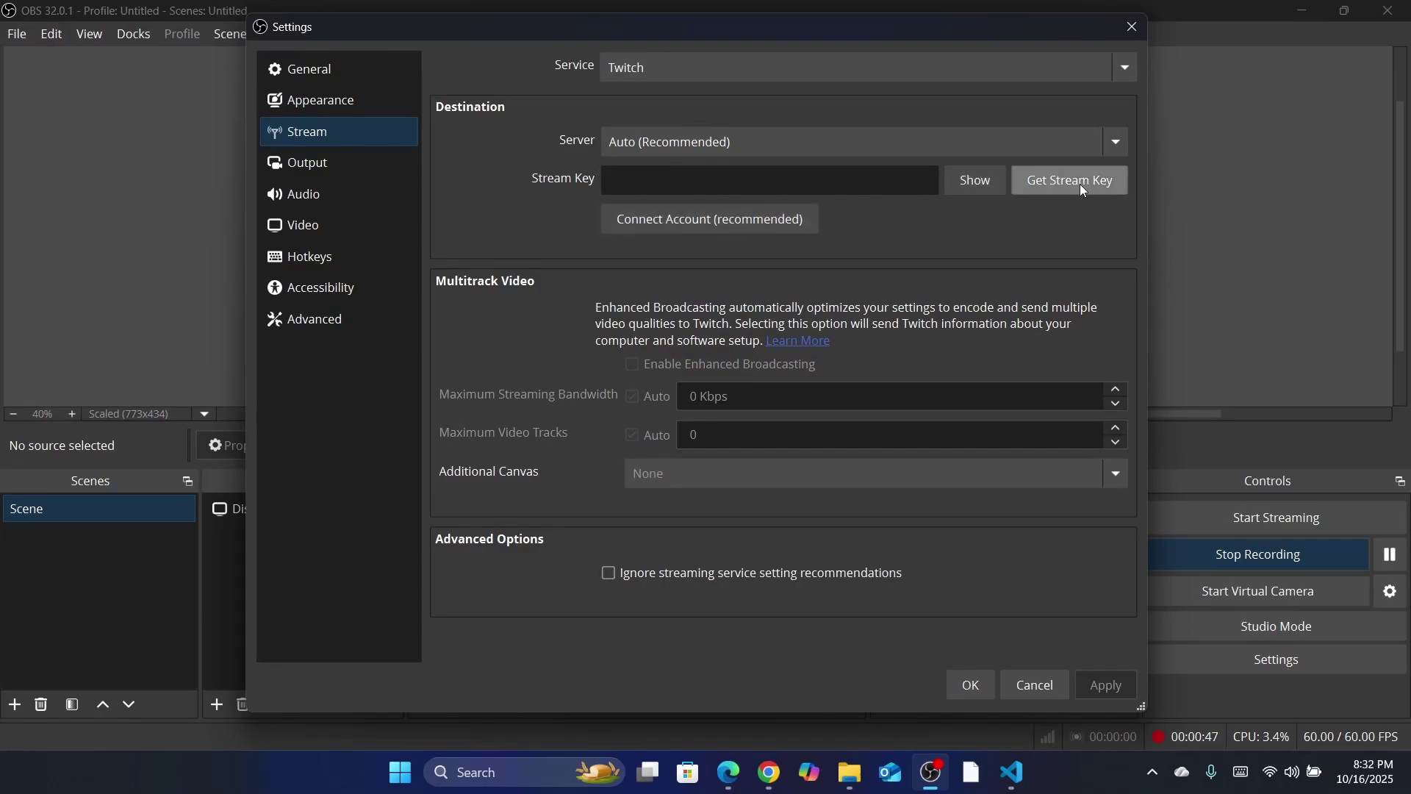
pyautogui.click(745, 179)
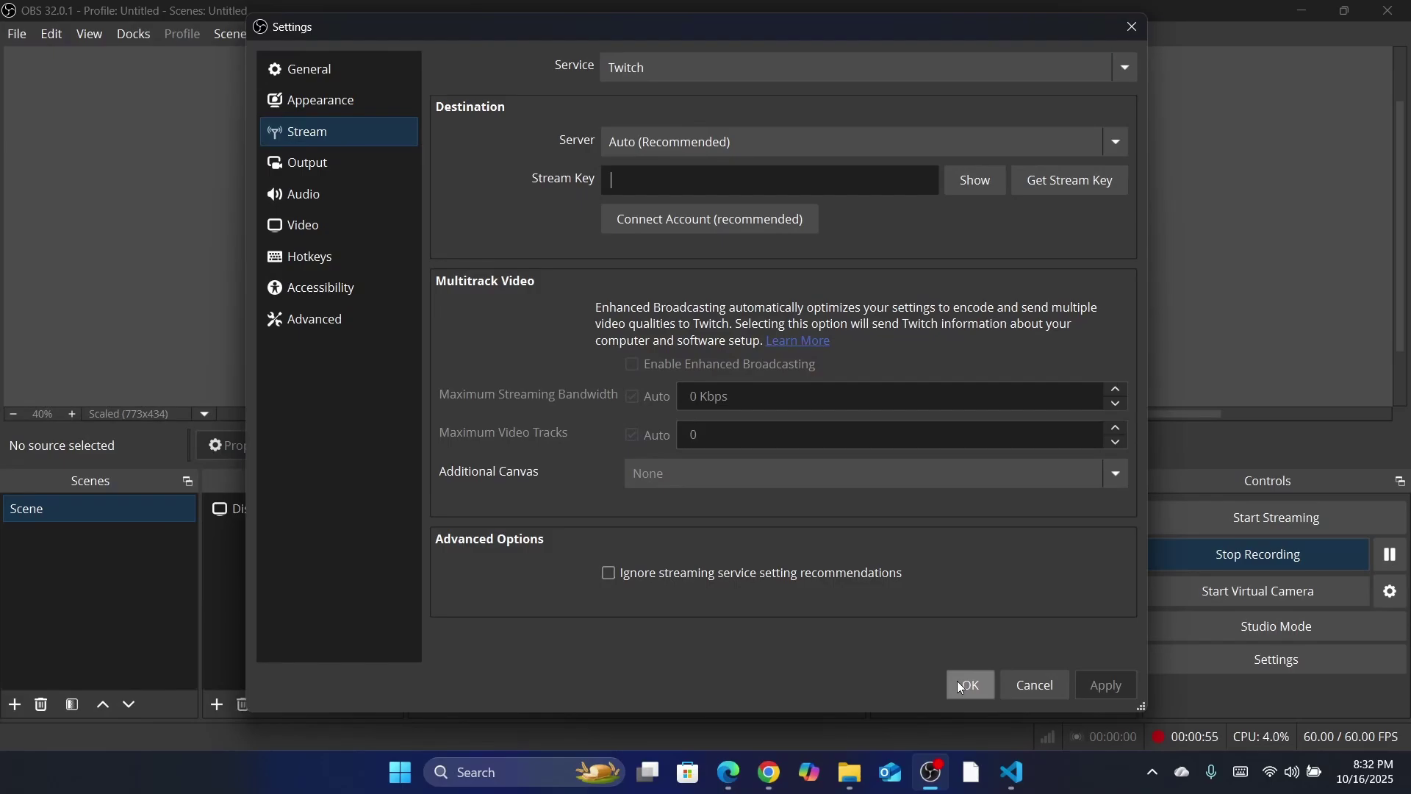
pyautogui.click(1022, 687)
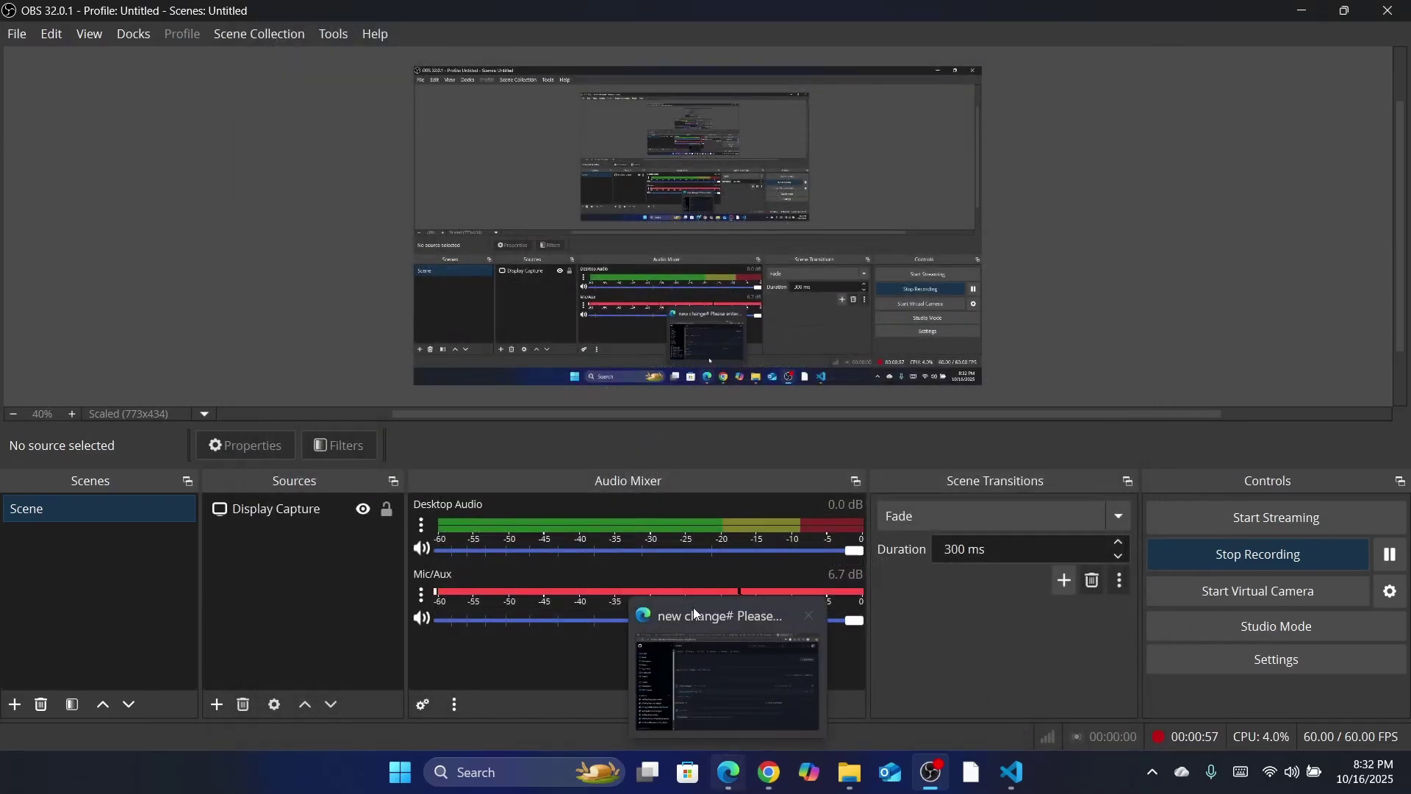
# - Switch to Chrome and bring up the Grammarly document to read the possible causes of the connection error
pyautogui.click(769, 771)
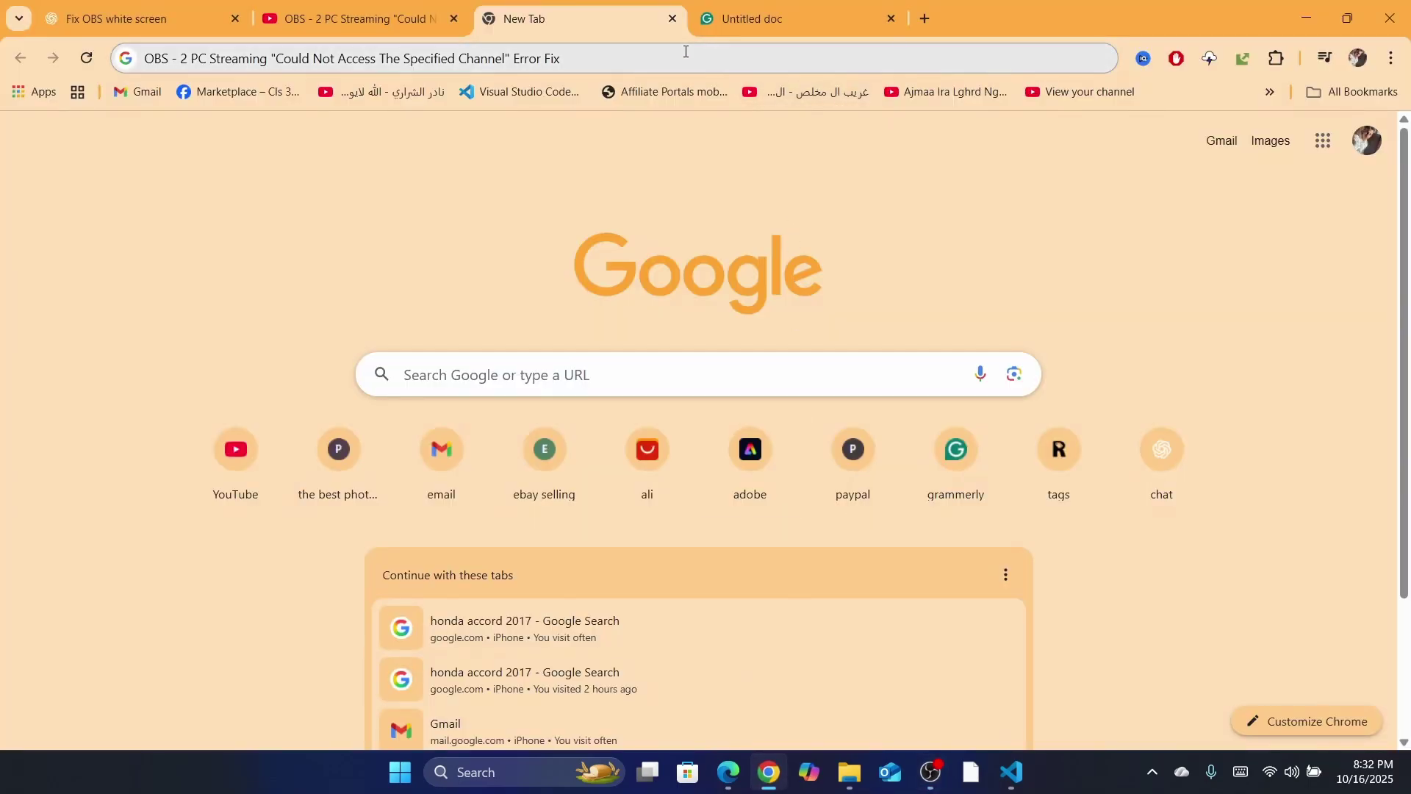
pyautogui.click(1276, 61)
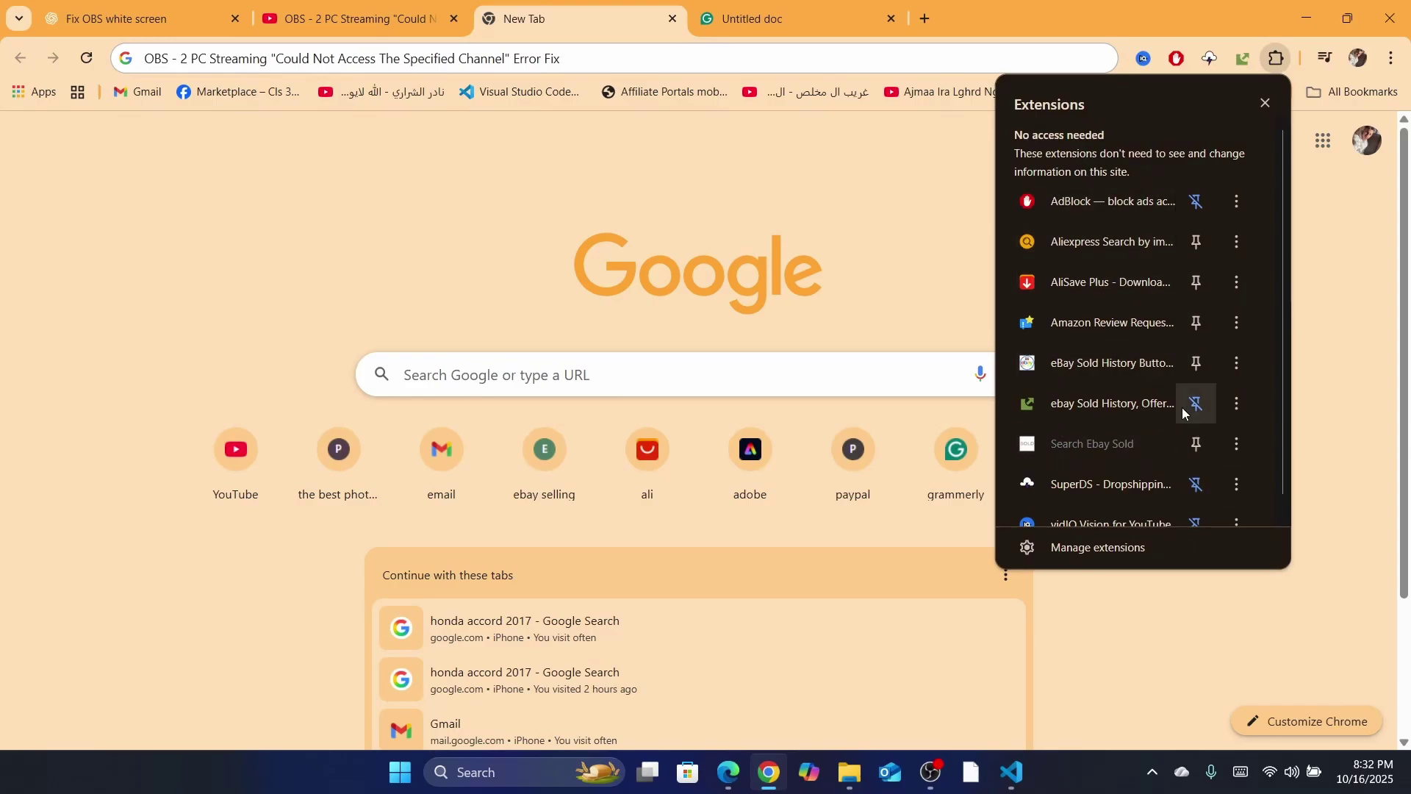
pyautogui.scroll(-1, 1106, 346)
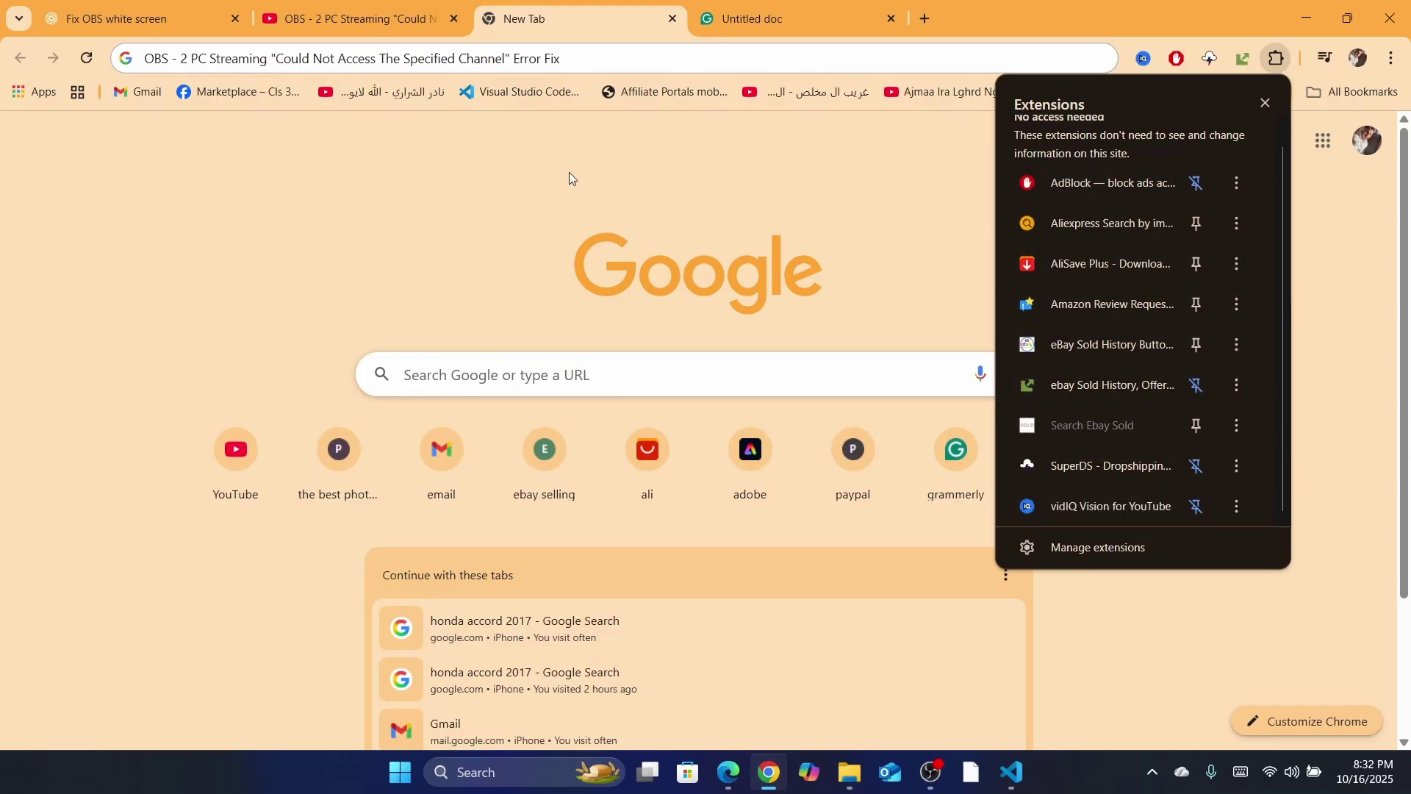
pyautogui.click(505, 178)
pyautogui.hotkey('ctrl', 'Tab')
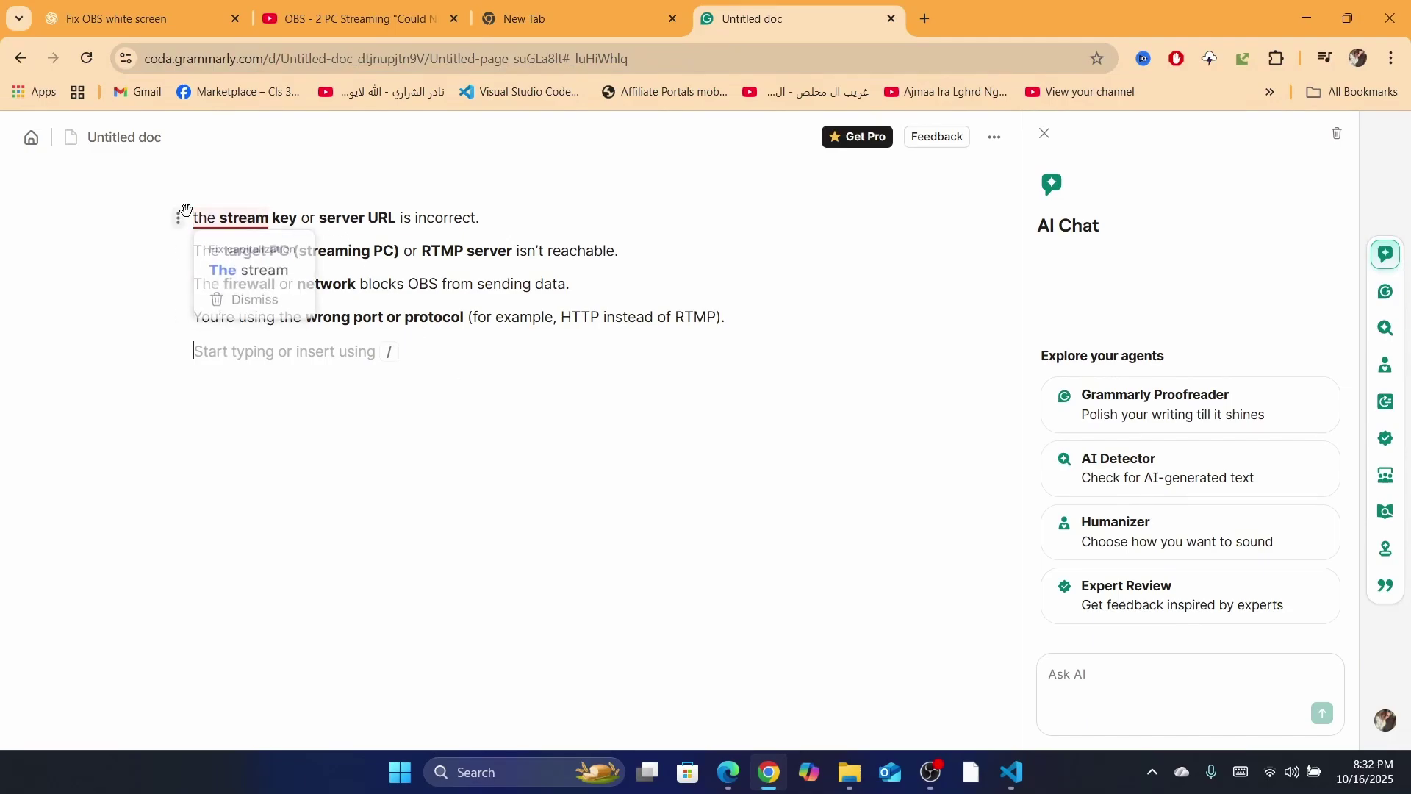
pyautogui.moveTo(209, 220)
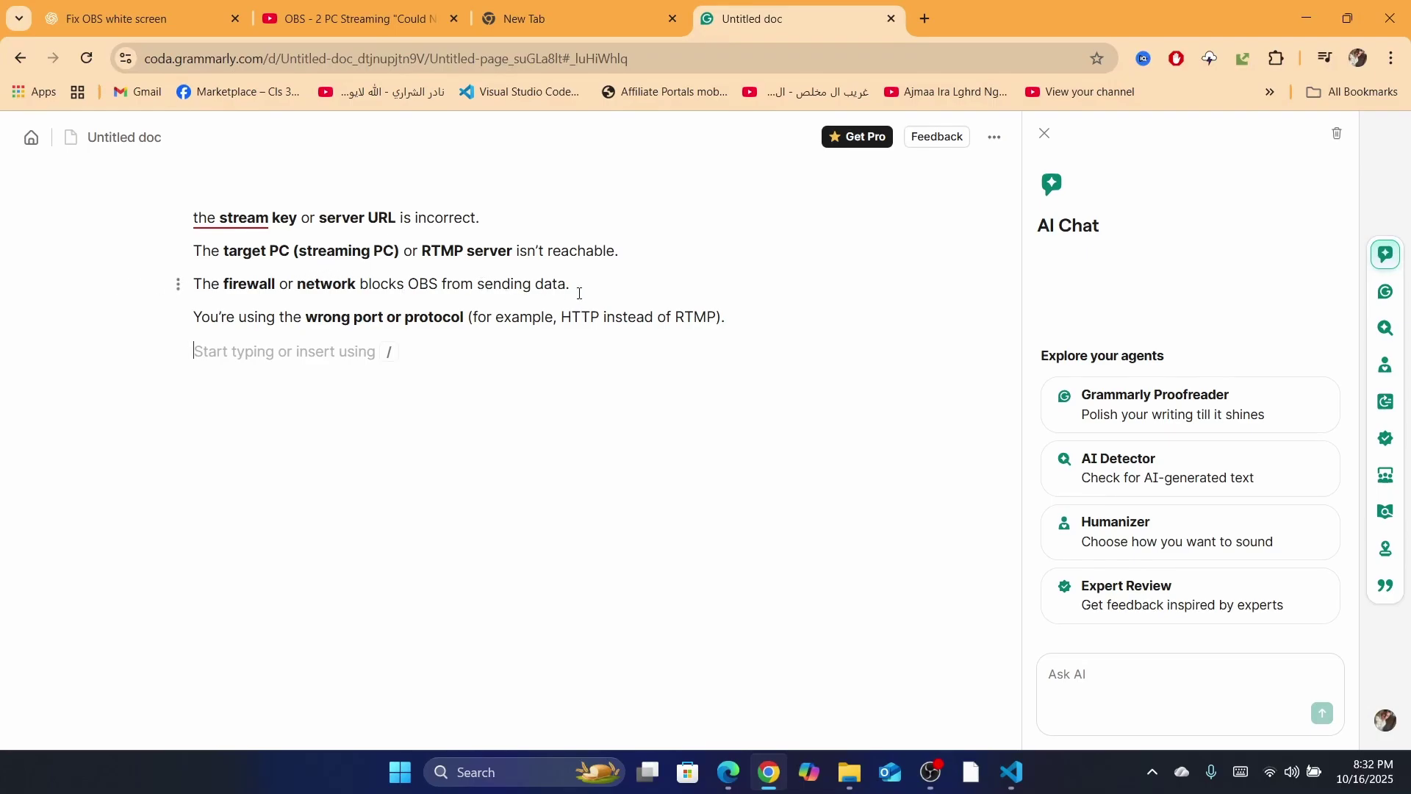
# - Show the desktop and check the OBS Studio shortcut's context options for Run as administrator, then dismiss them
pyautogui.press('super+d')
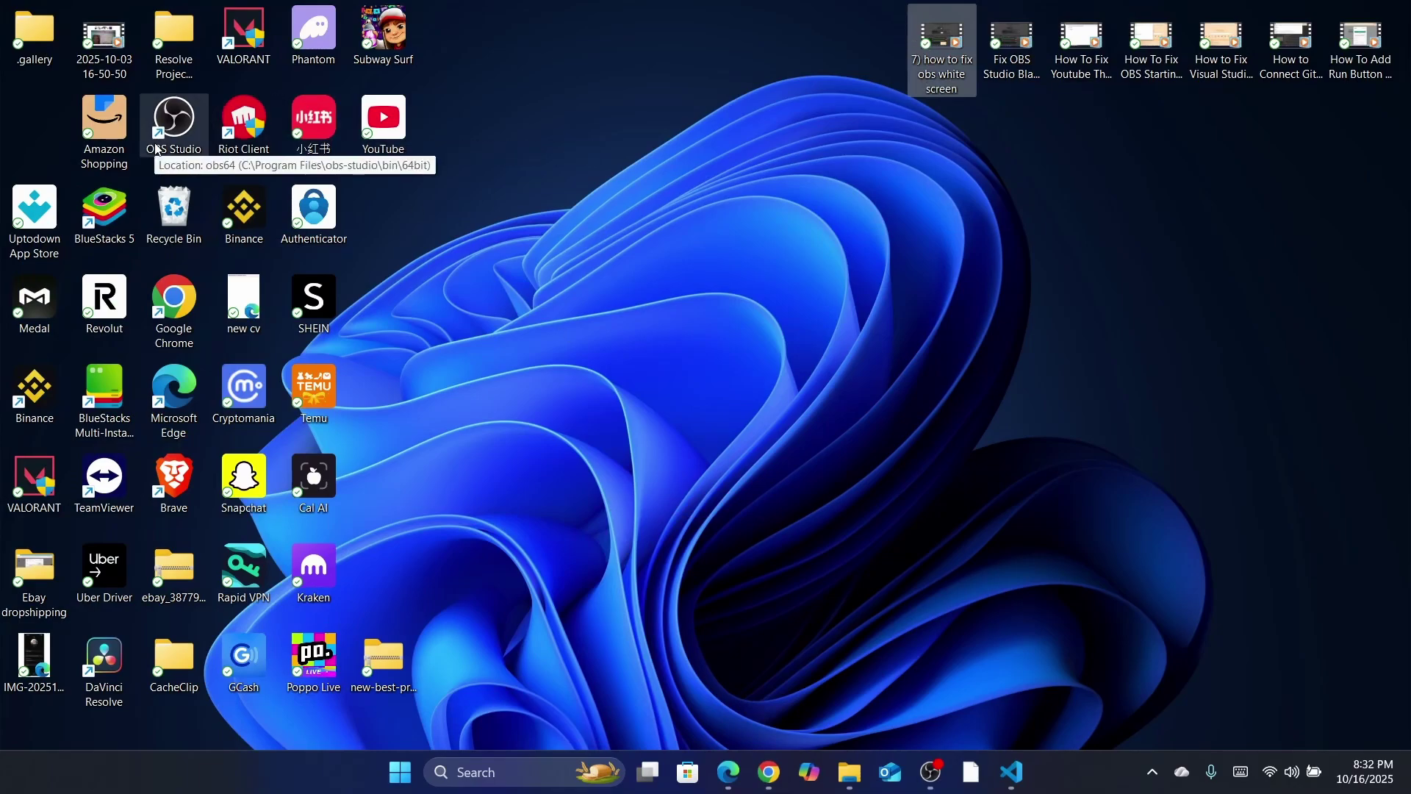
pyautogui.click(166, 116)
pyautogui.rightClick(168, 116)
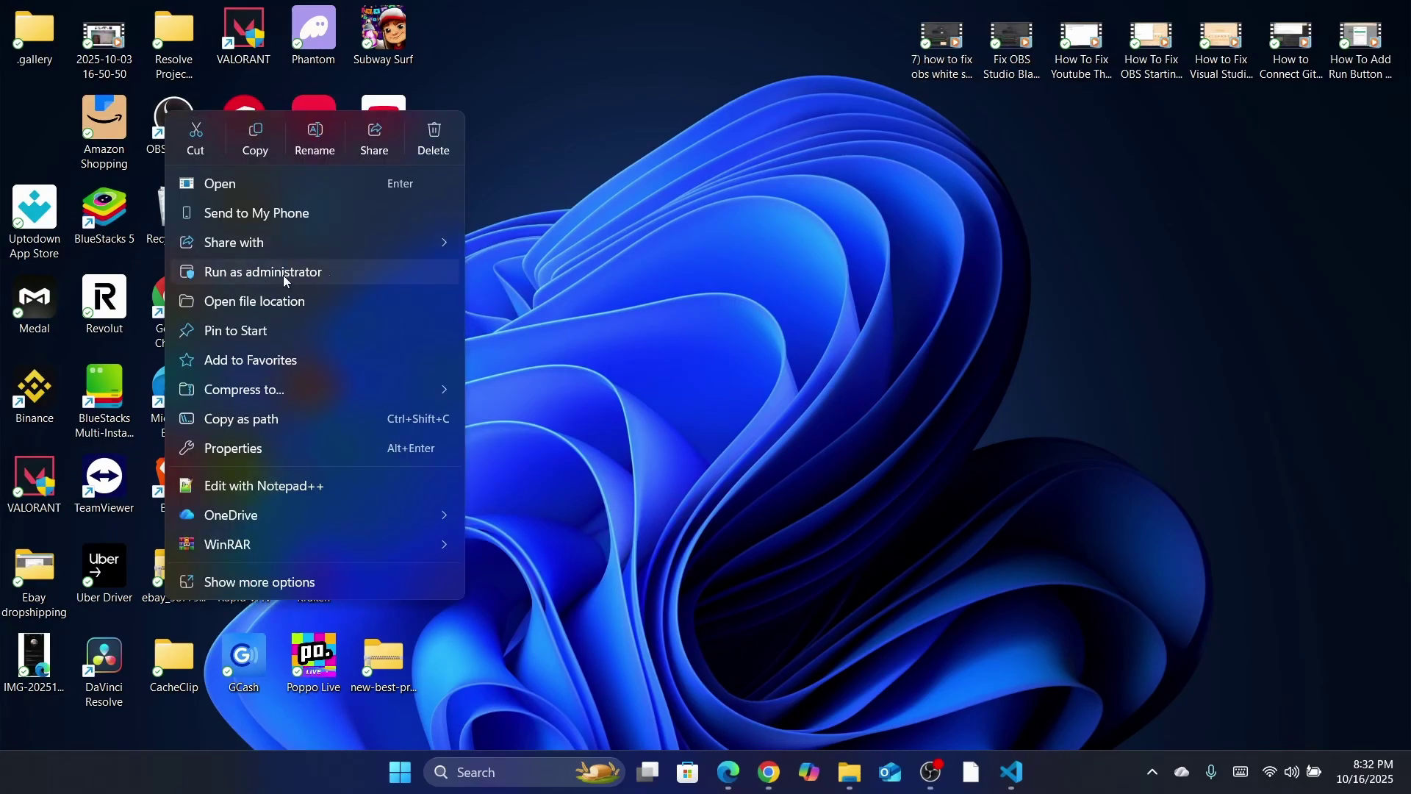
pyautogui.click(905, 433)
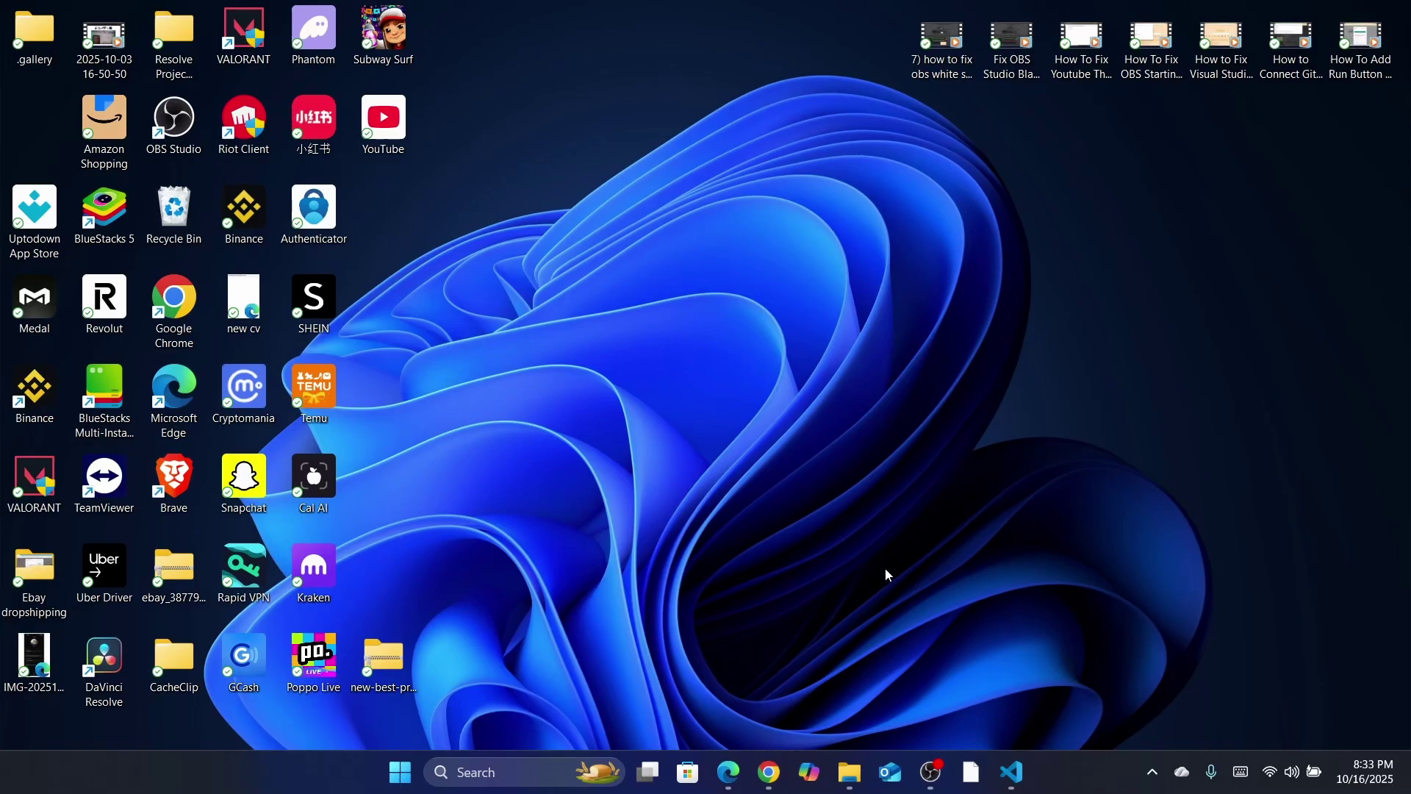
# - Open Firewall & network protection, try to switch Microsoft Defender Firewall off for the private network, and close Windows Security
pyautogui.hotkey('alt', 'Tab')
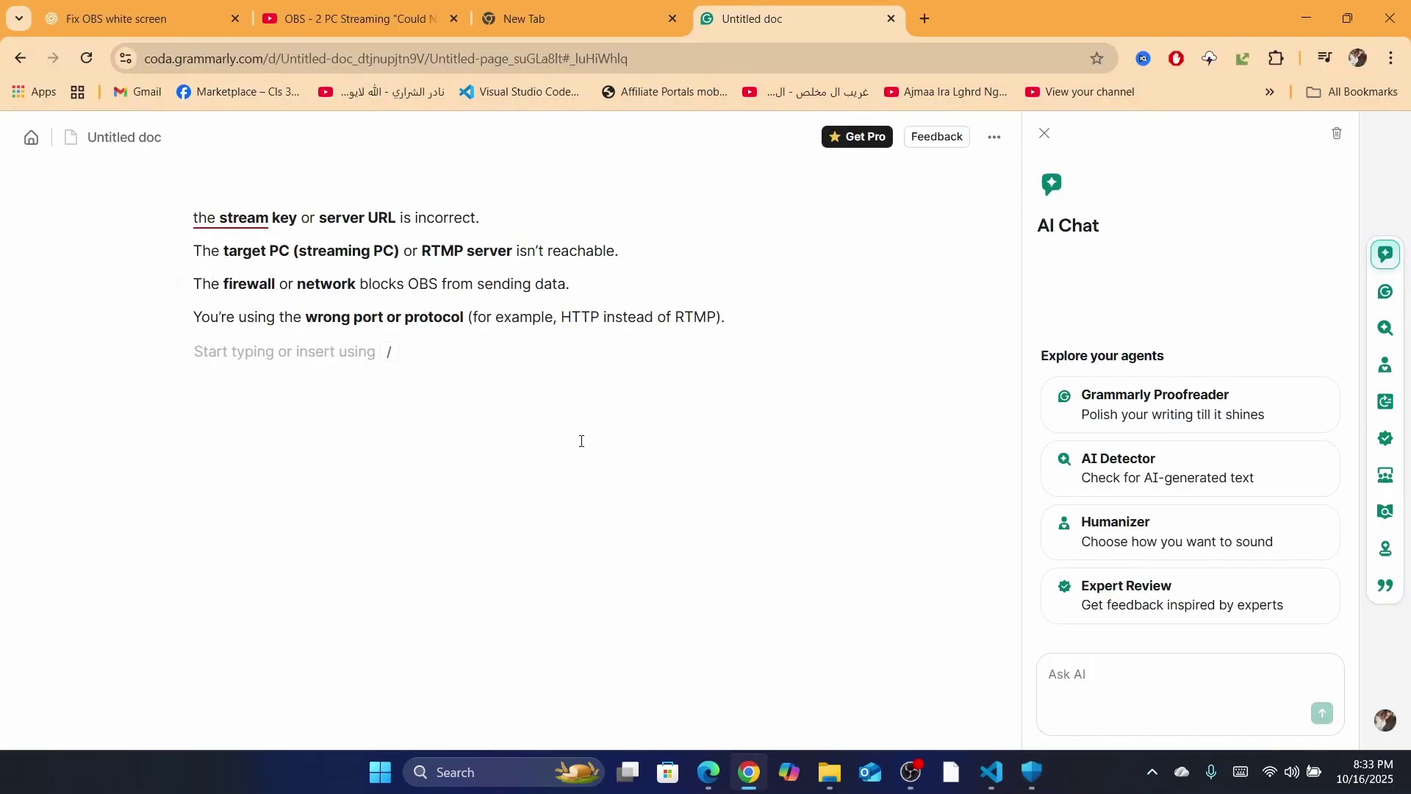
pyautogui.click(494, 782)
pyautogui.write('fir')
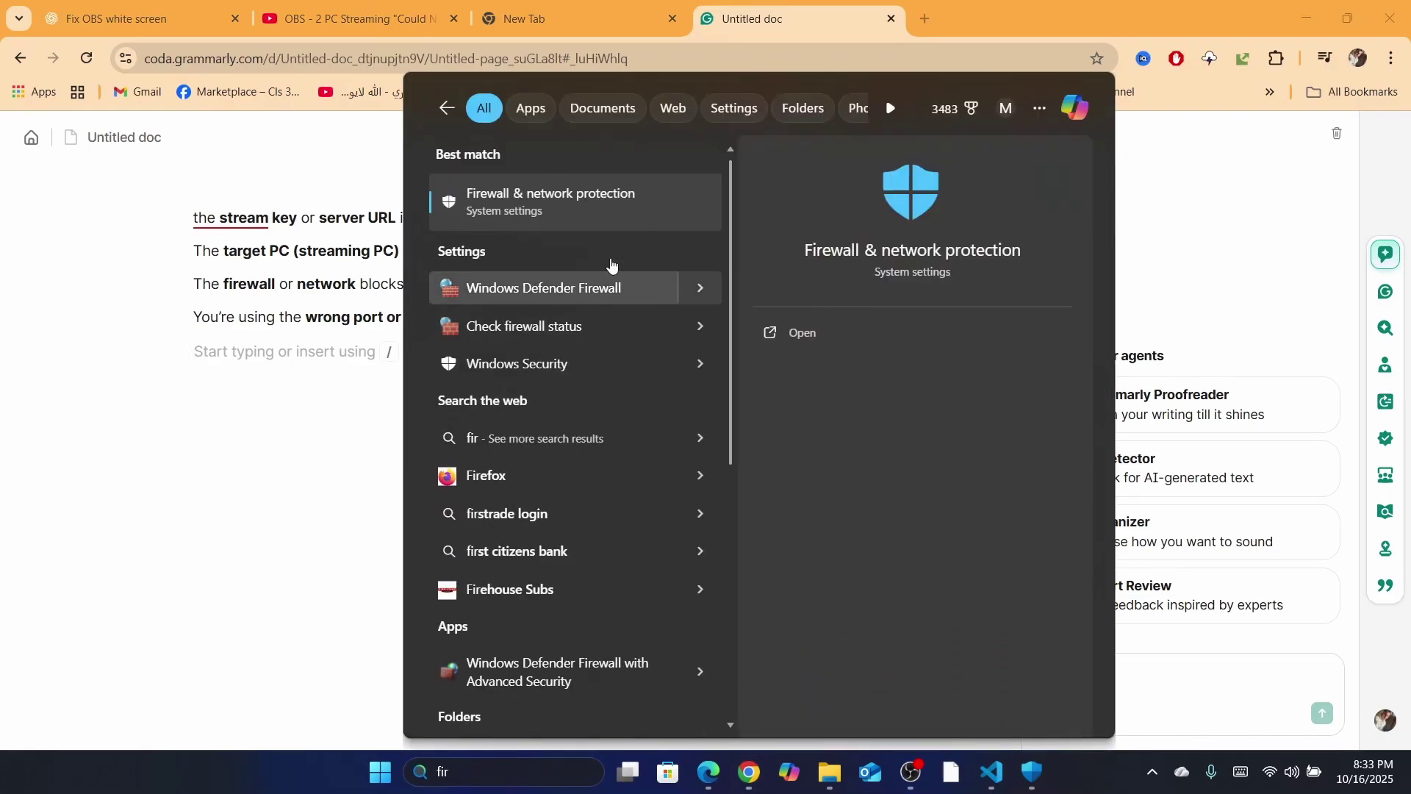
pyautogui.click(529, 218)
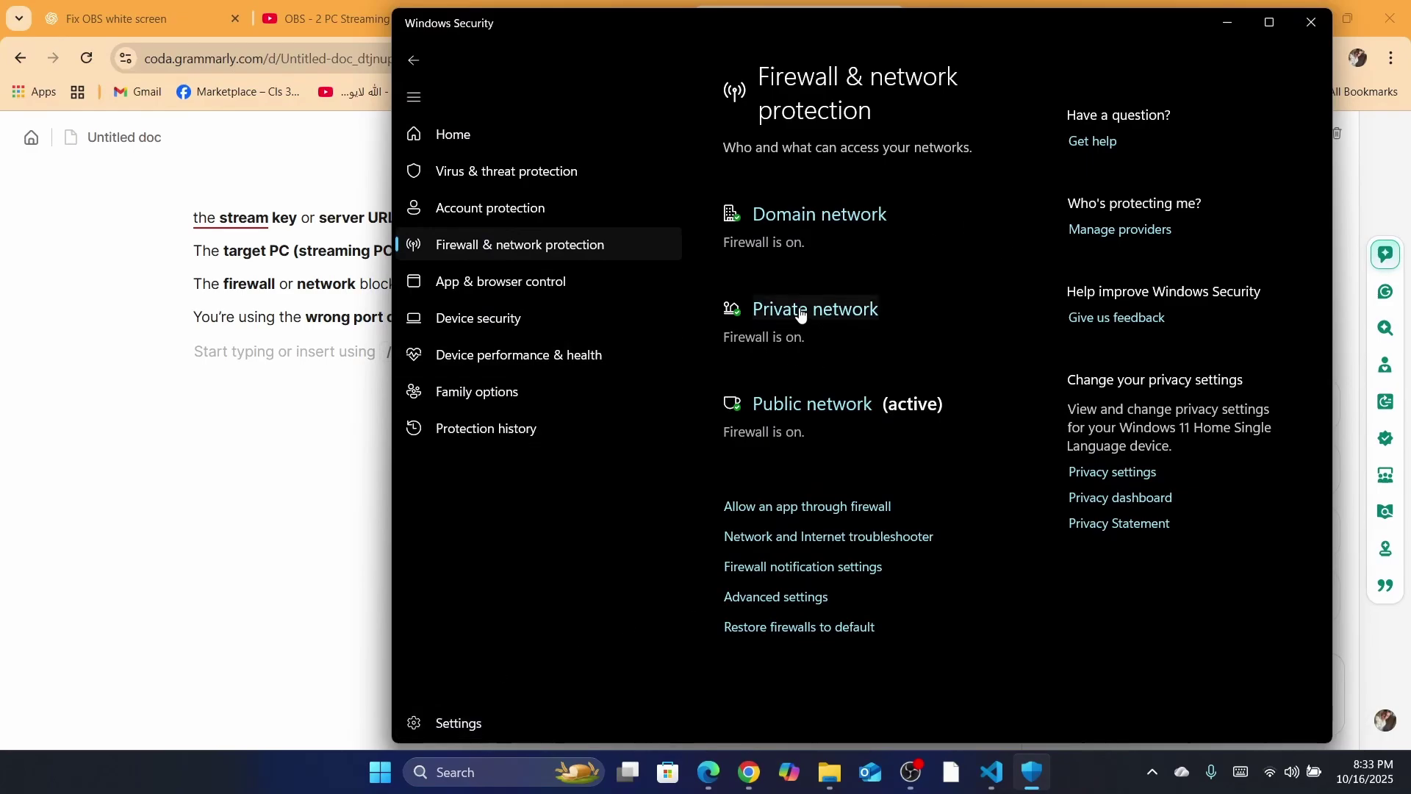
pyautogui.click(762, 316)
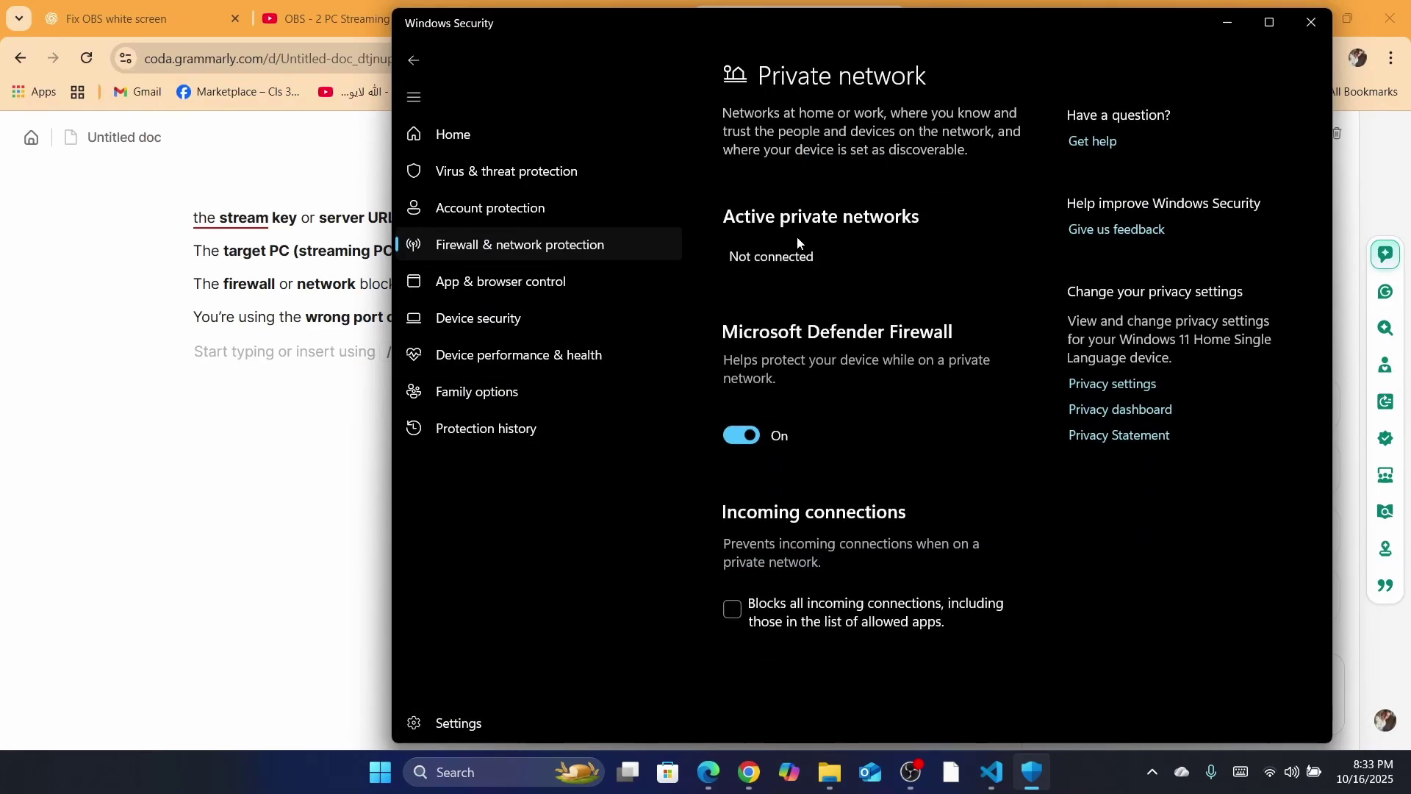
pyautogui.click(741, 437)
pyautogui.click(1306, 26)
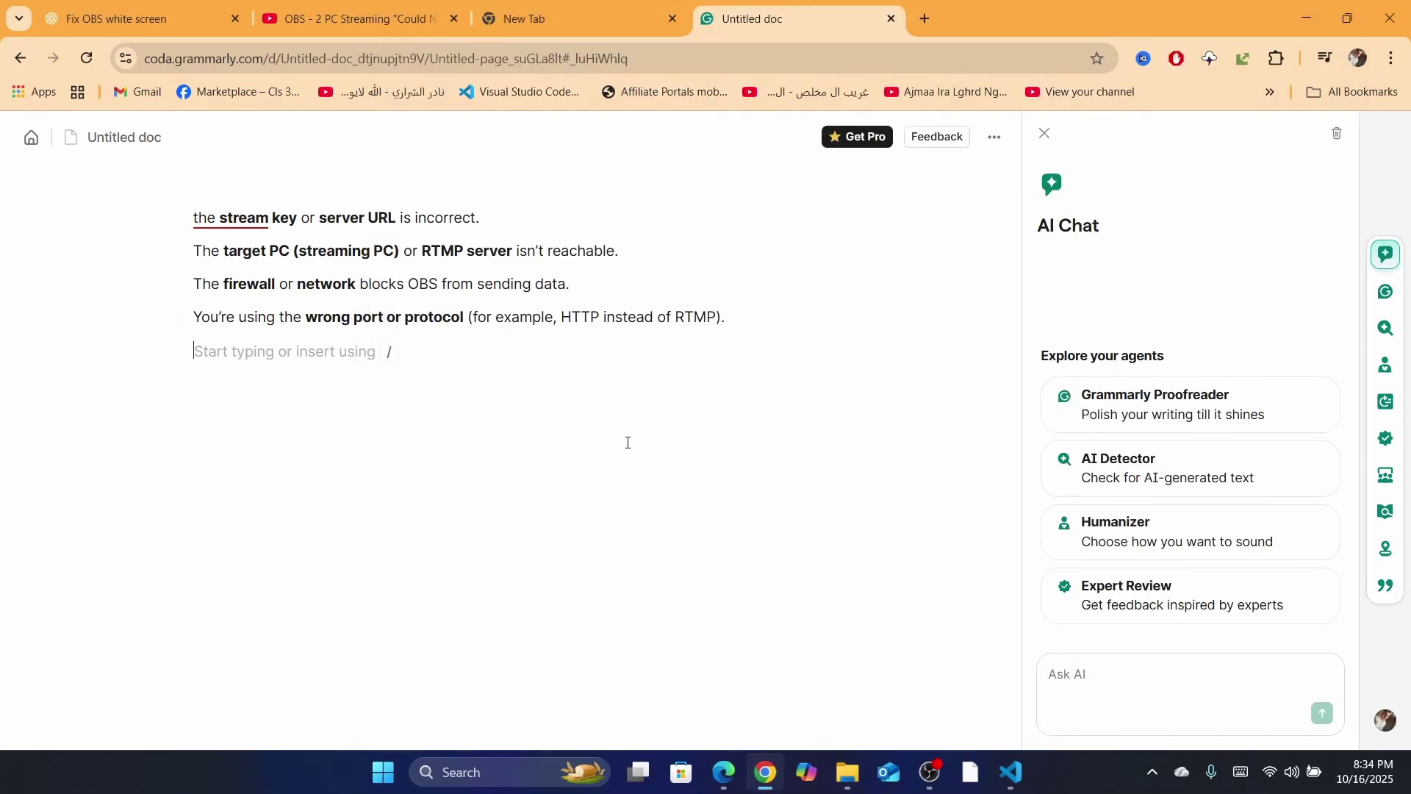
pyautogui.hotkey('ctrl', 'shift', 'Tab')
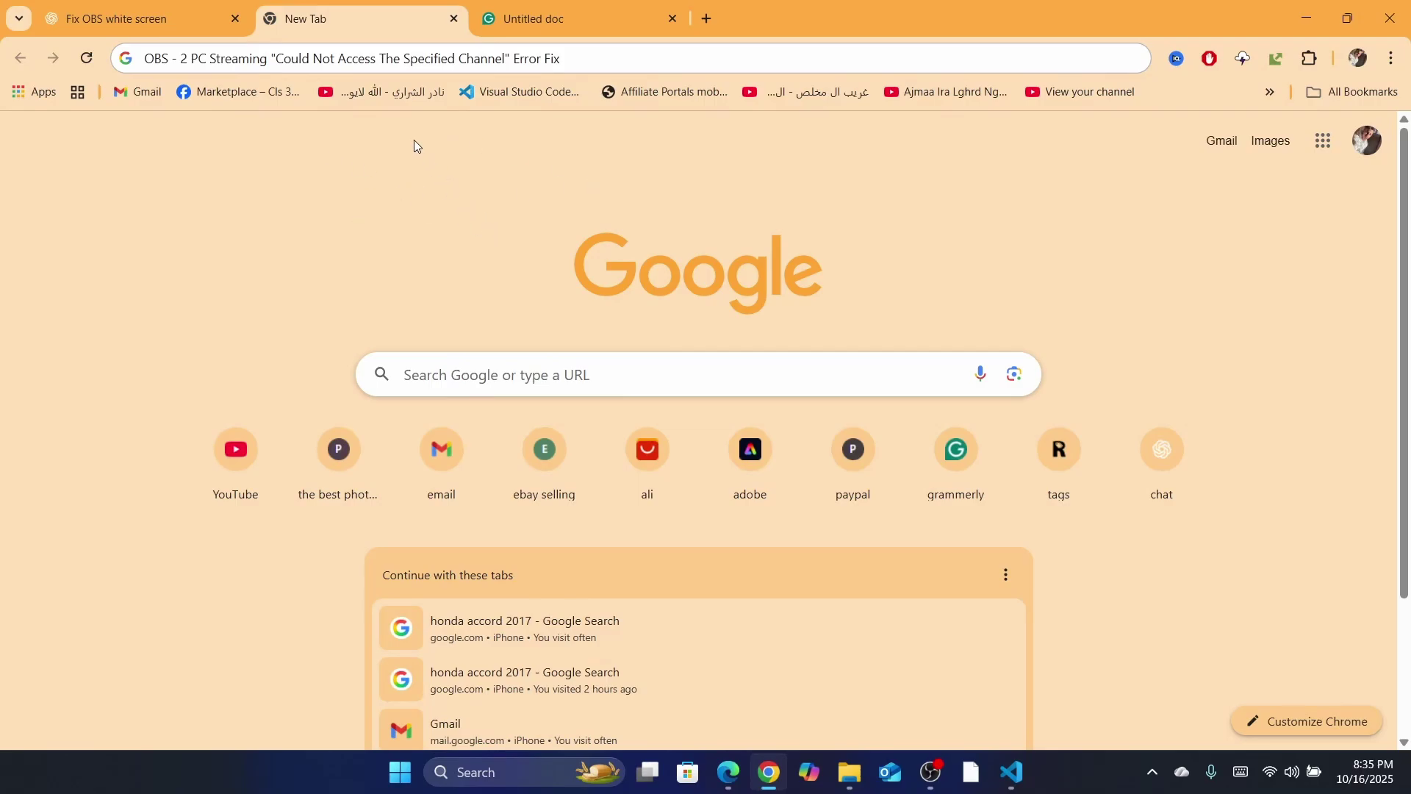
pyautogui.click(528, 769)
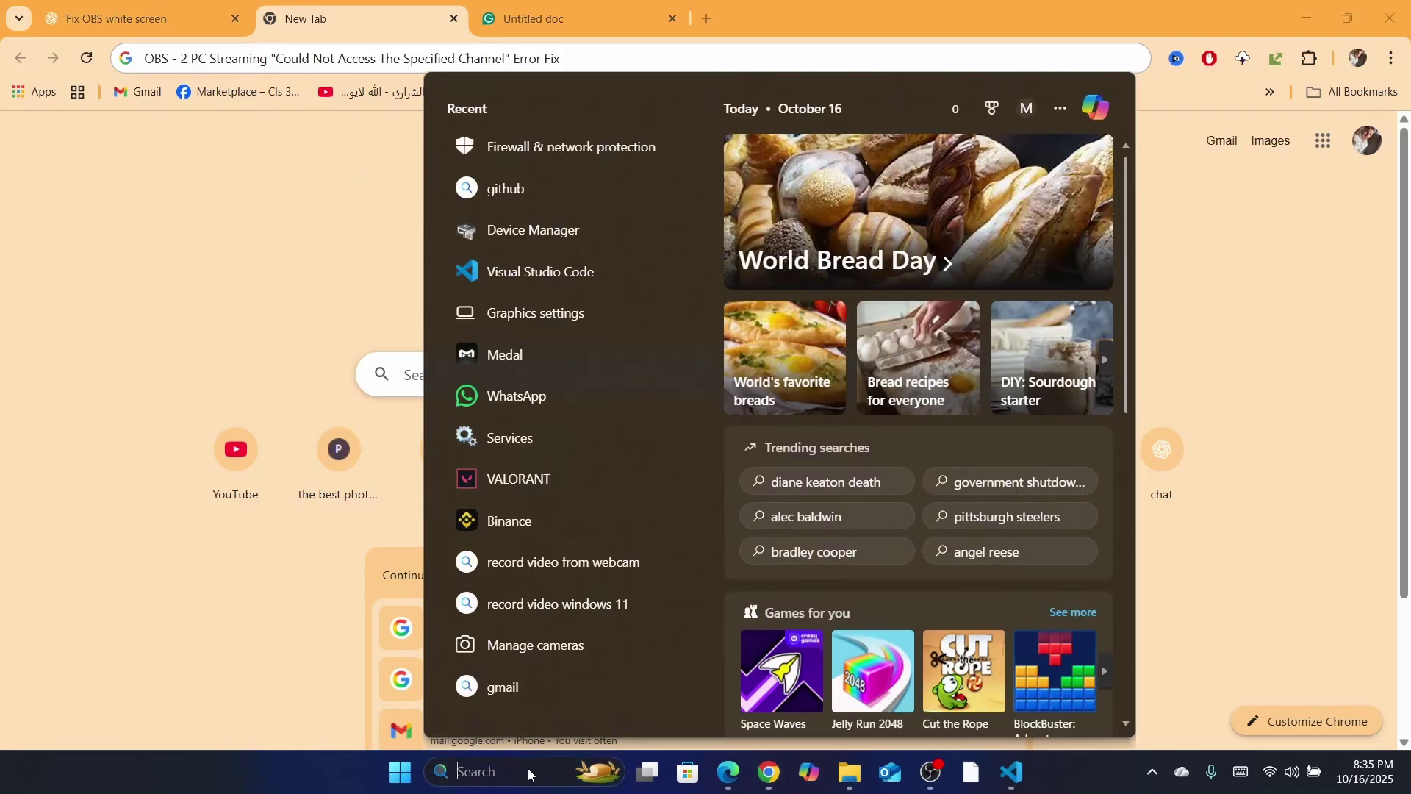
pyautogui.write('f')
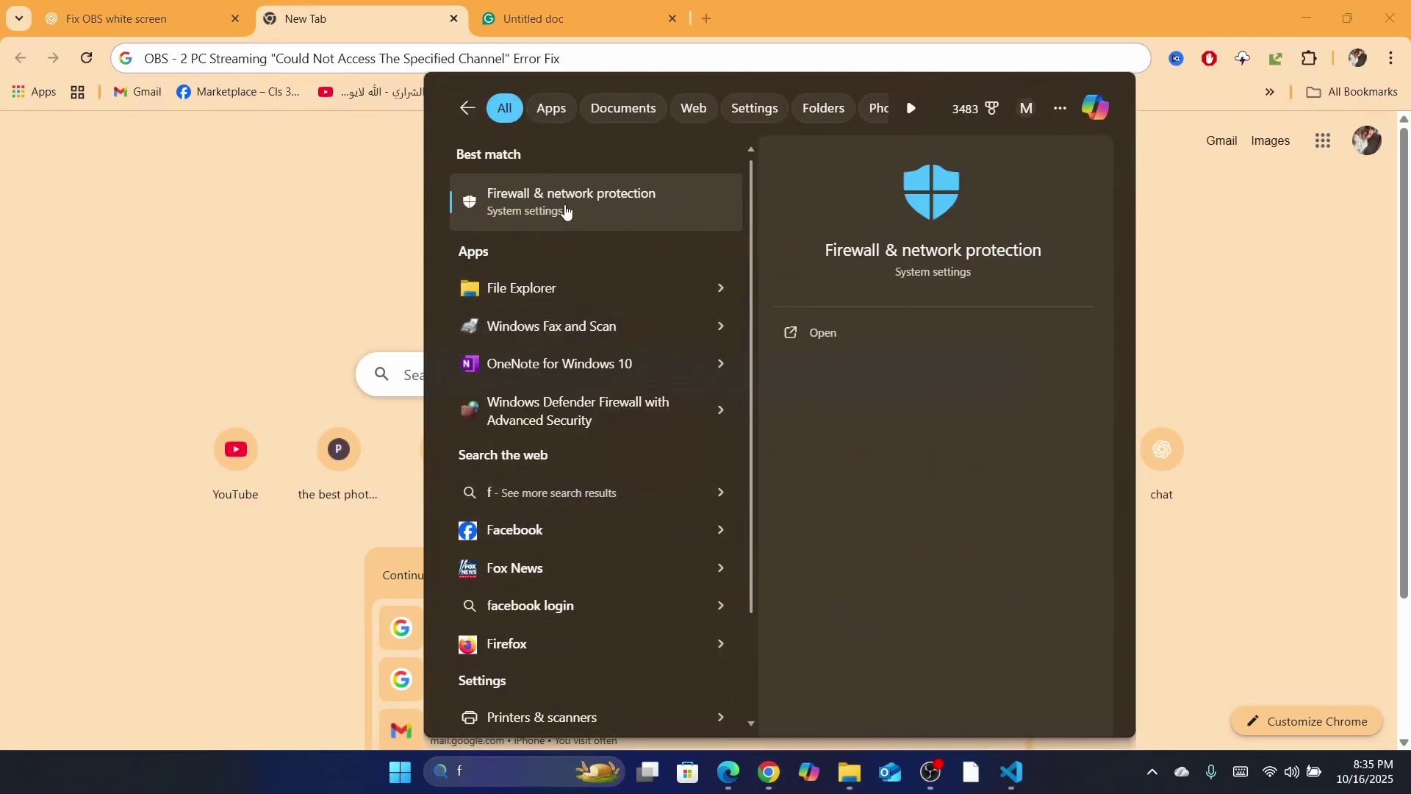
pyautogui.click(565, 212)
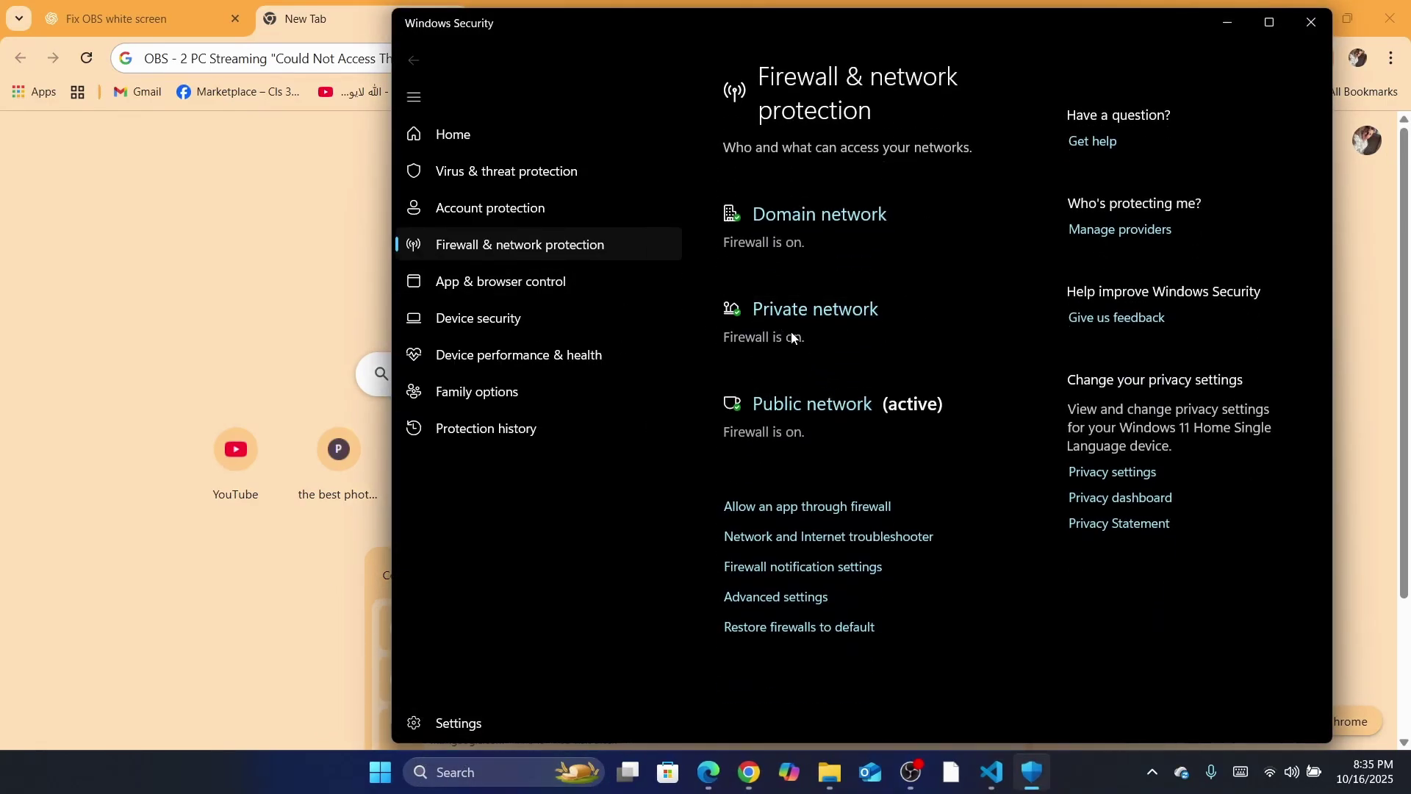
pyautogui.click(174, 502)
# - Search Windows for "windows de", open Windows Defender Firewall and maximize its window
pyautogui.click(451, 785)
pyautogui.write('wind')
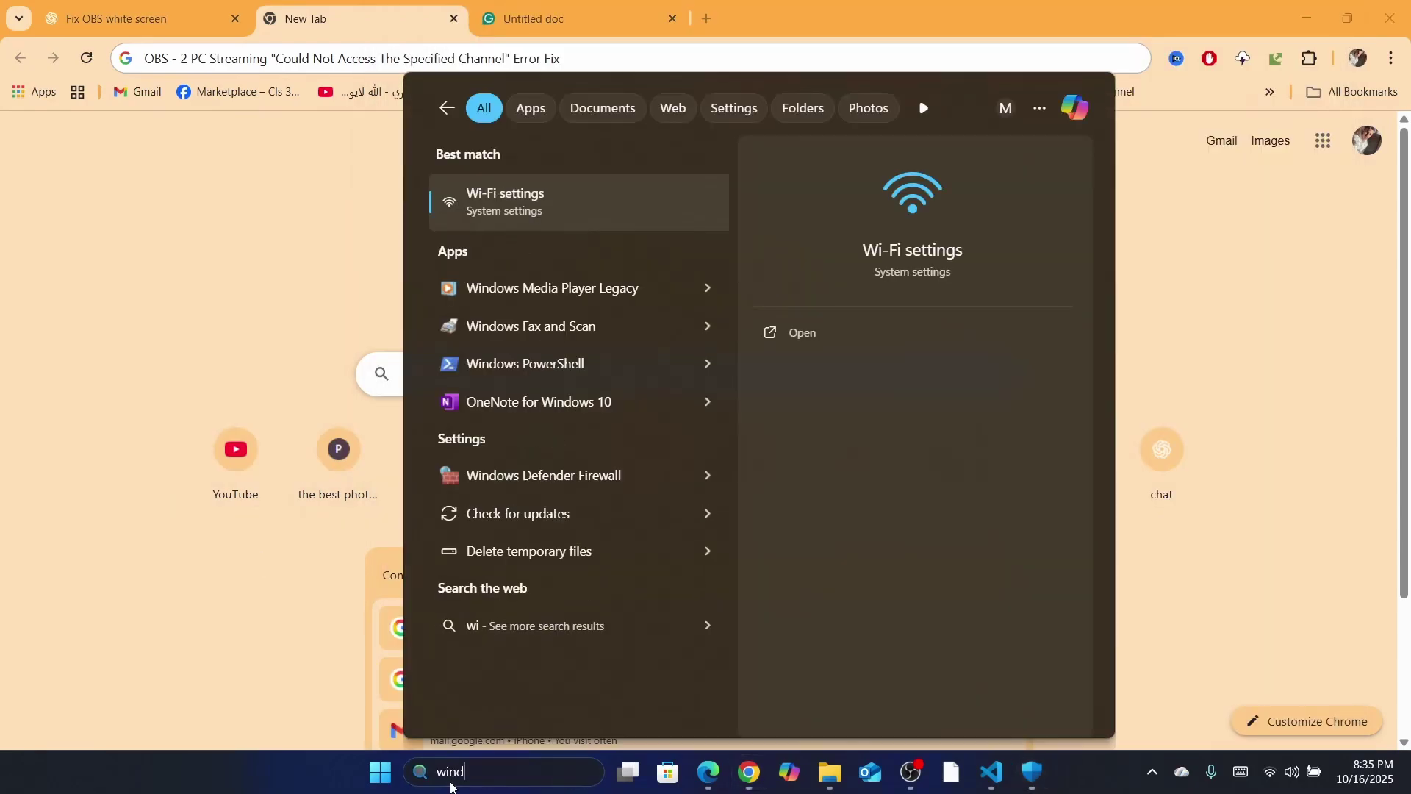
pyautogui.write('ows de')
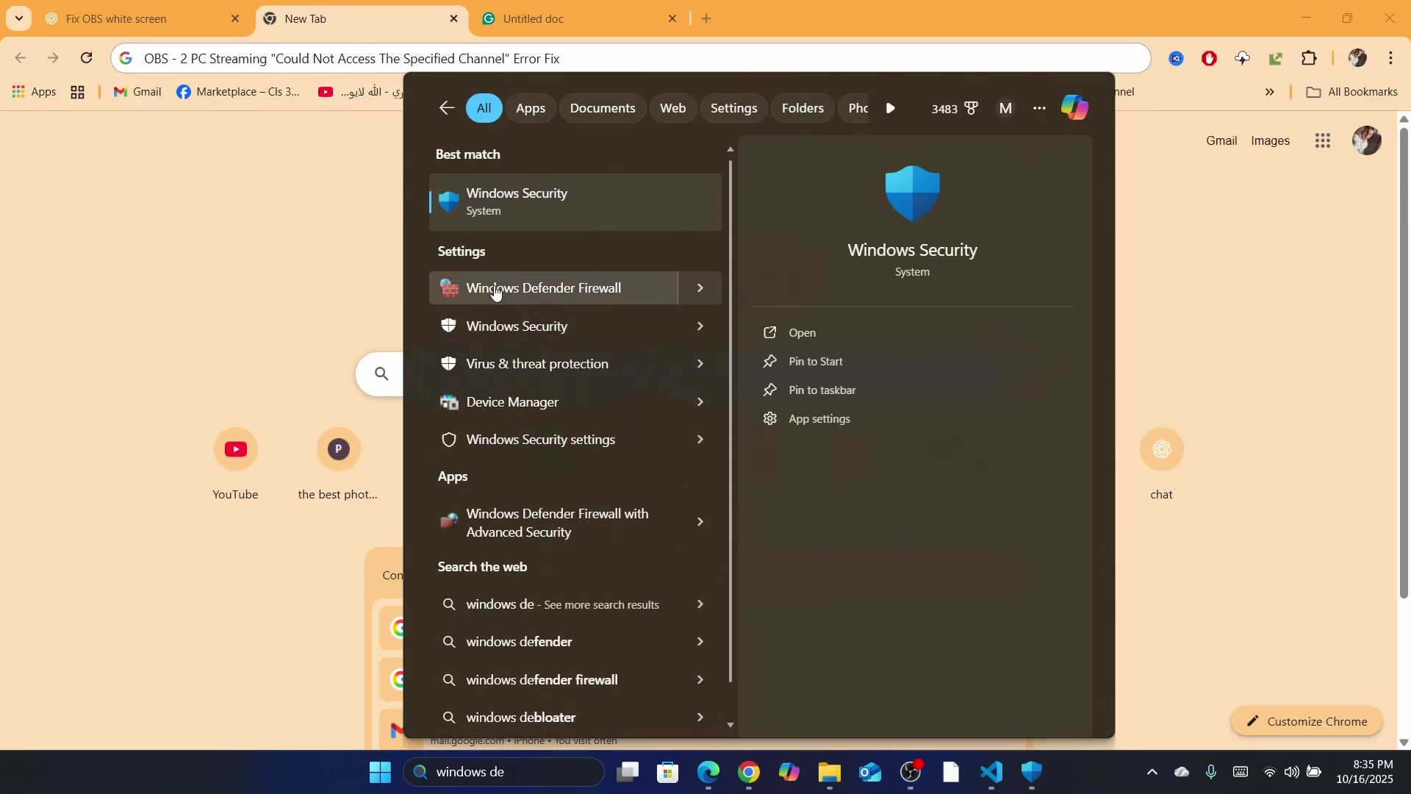
pyautogui.click(497, 292)
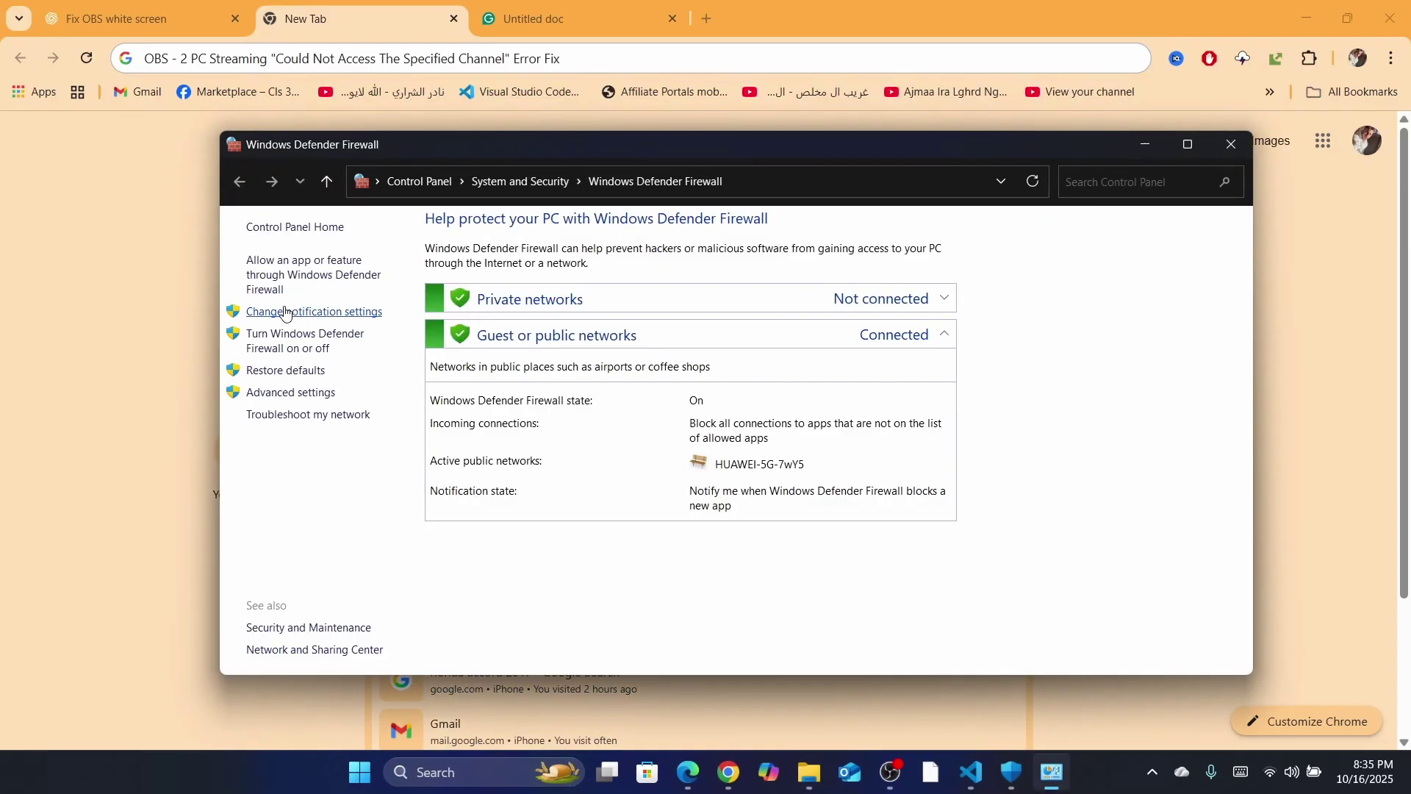
pyautogui.doubleClick(885, 143)
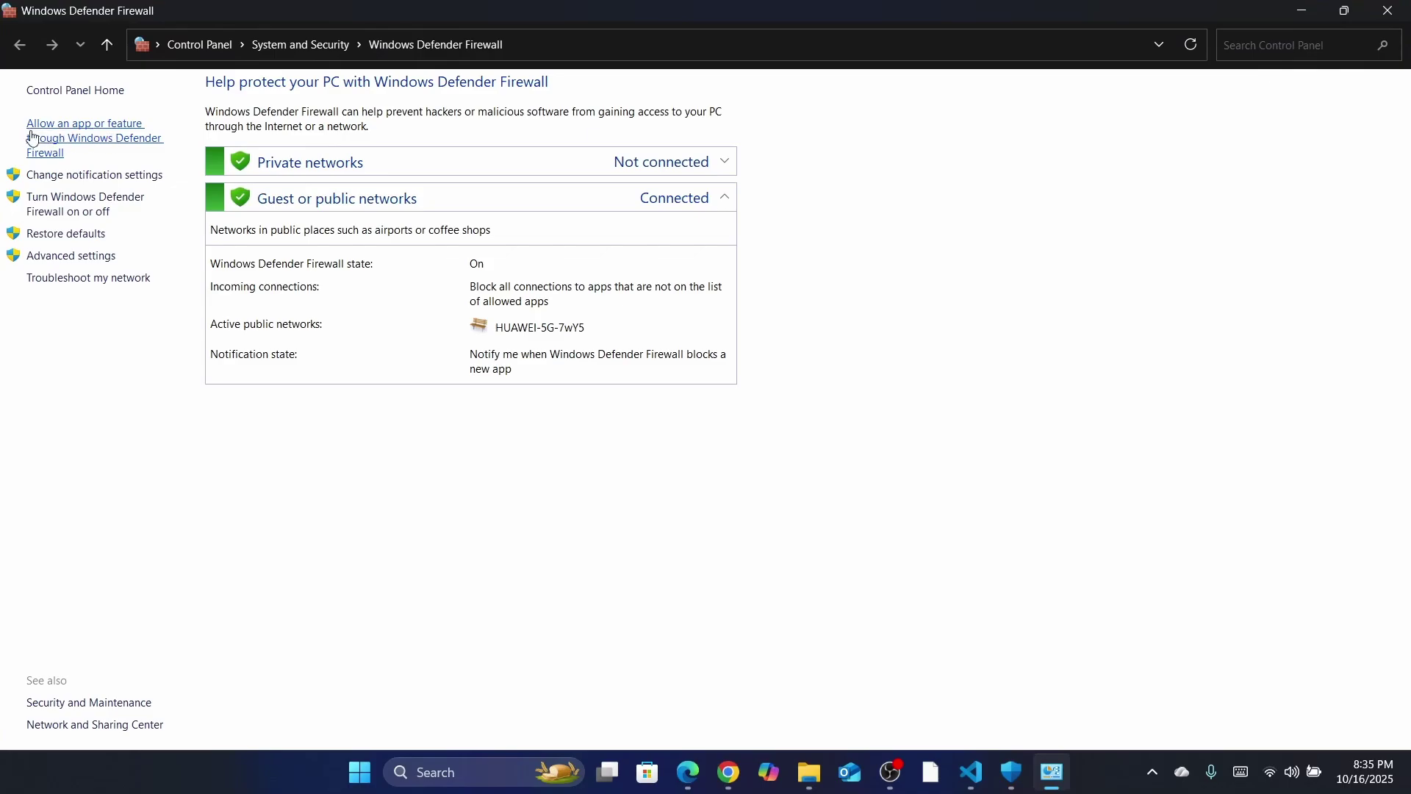
# - Open the list of apps allowed through Windows Defender Firewall, unlock it for changes and look through its entries
pyautogui.click(72, 141)
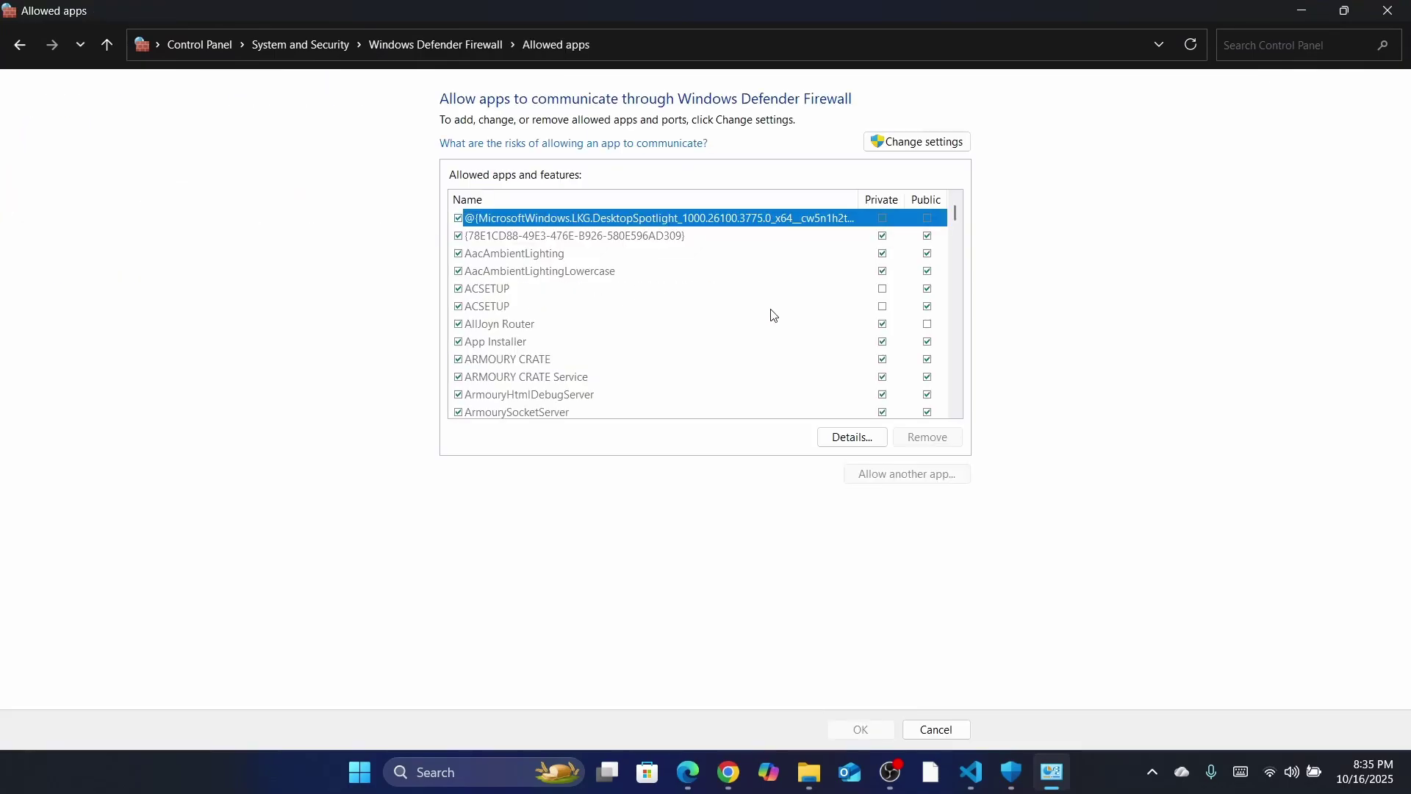
pyautogui.moveTo(959, 214); pyautogui.dragTo(958, 183)
pyautogui.click(905, 147)
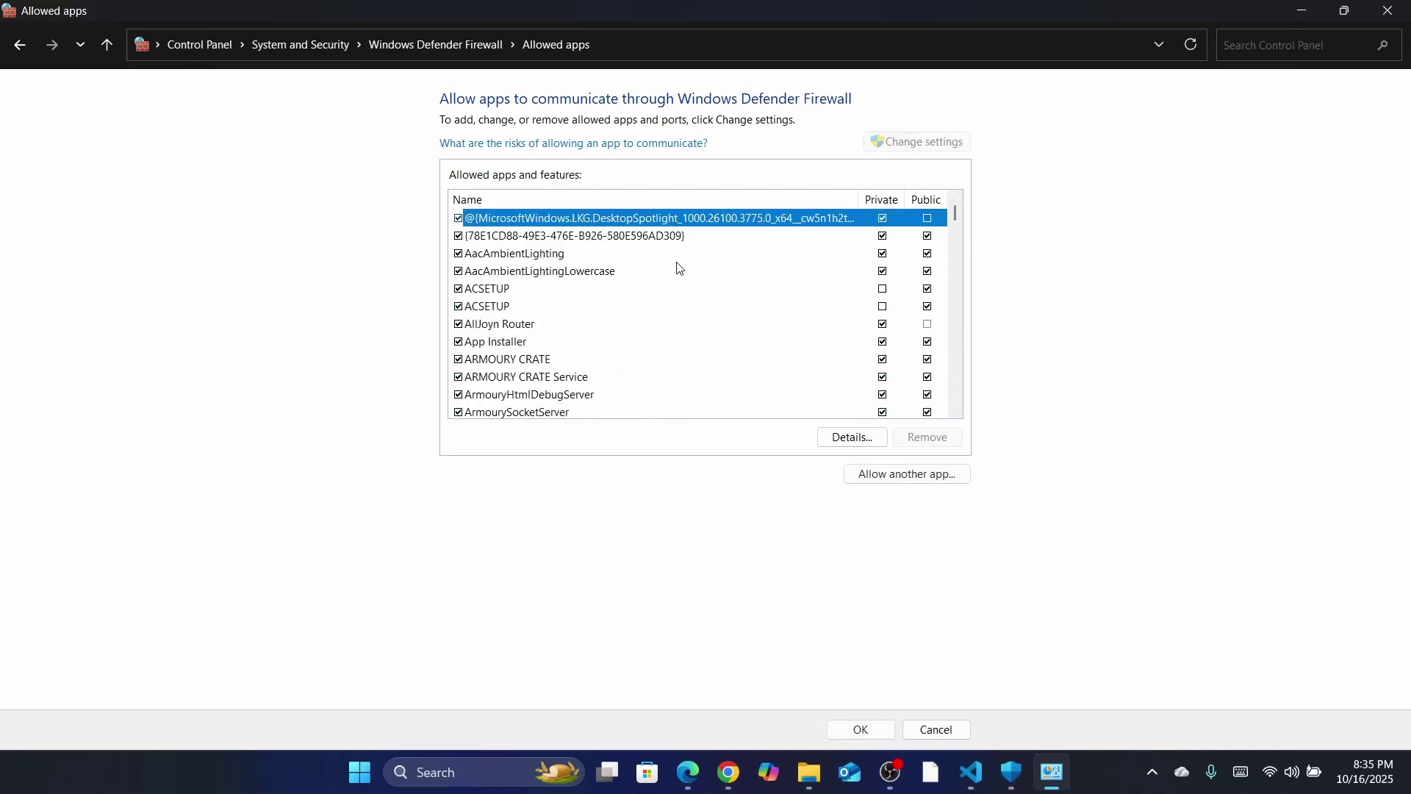
pyautogui.moveTo(954, 212); pyautogui.dragTo(956, 315)
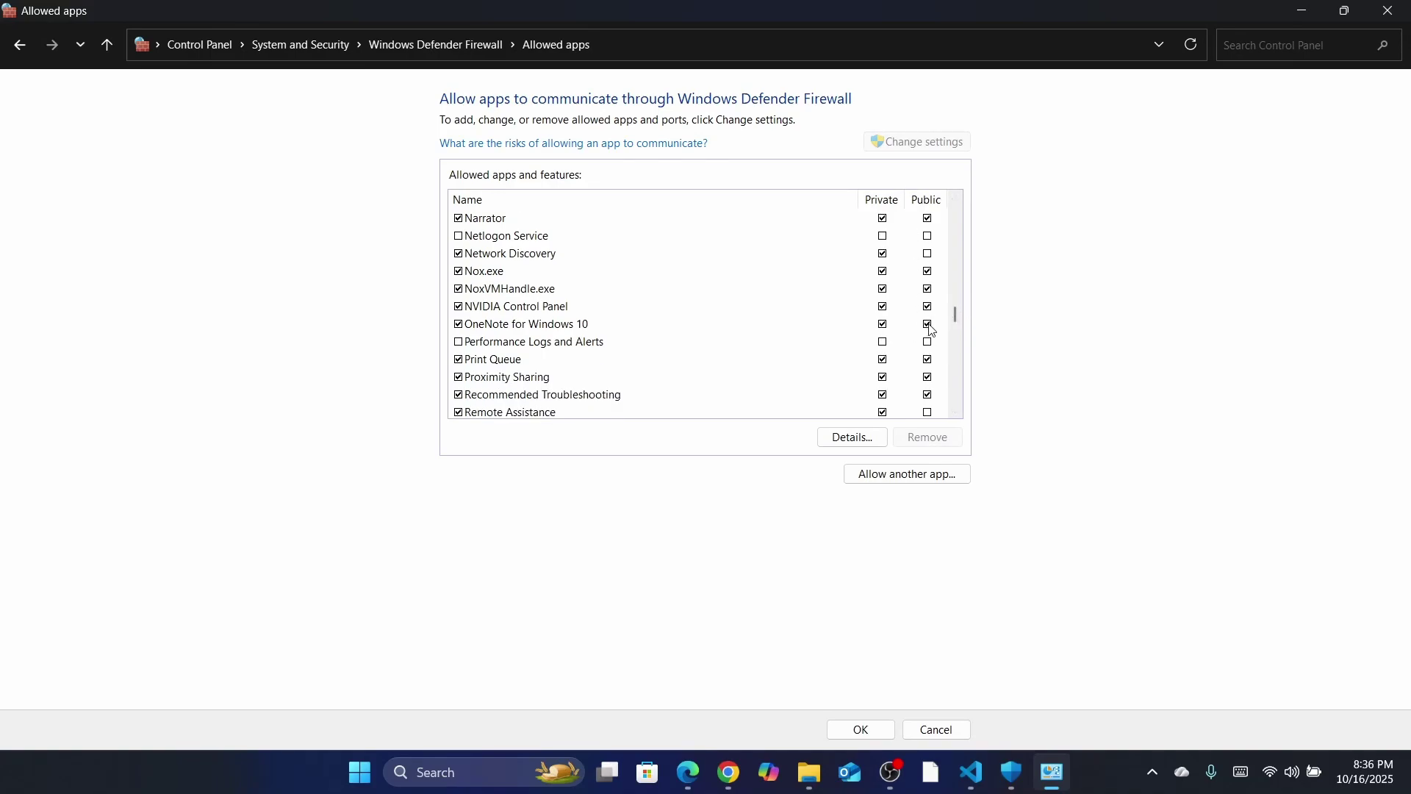
# - Start allowing another app through the firewall and browse the folders in Program Files on drive C for OBS
pyautogui.click(878, 474)
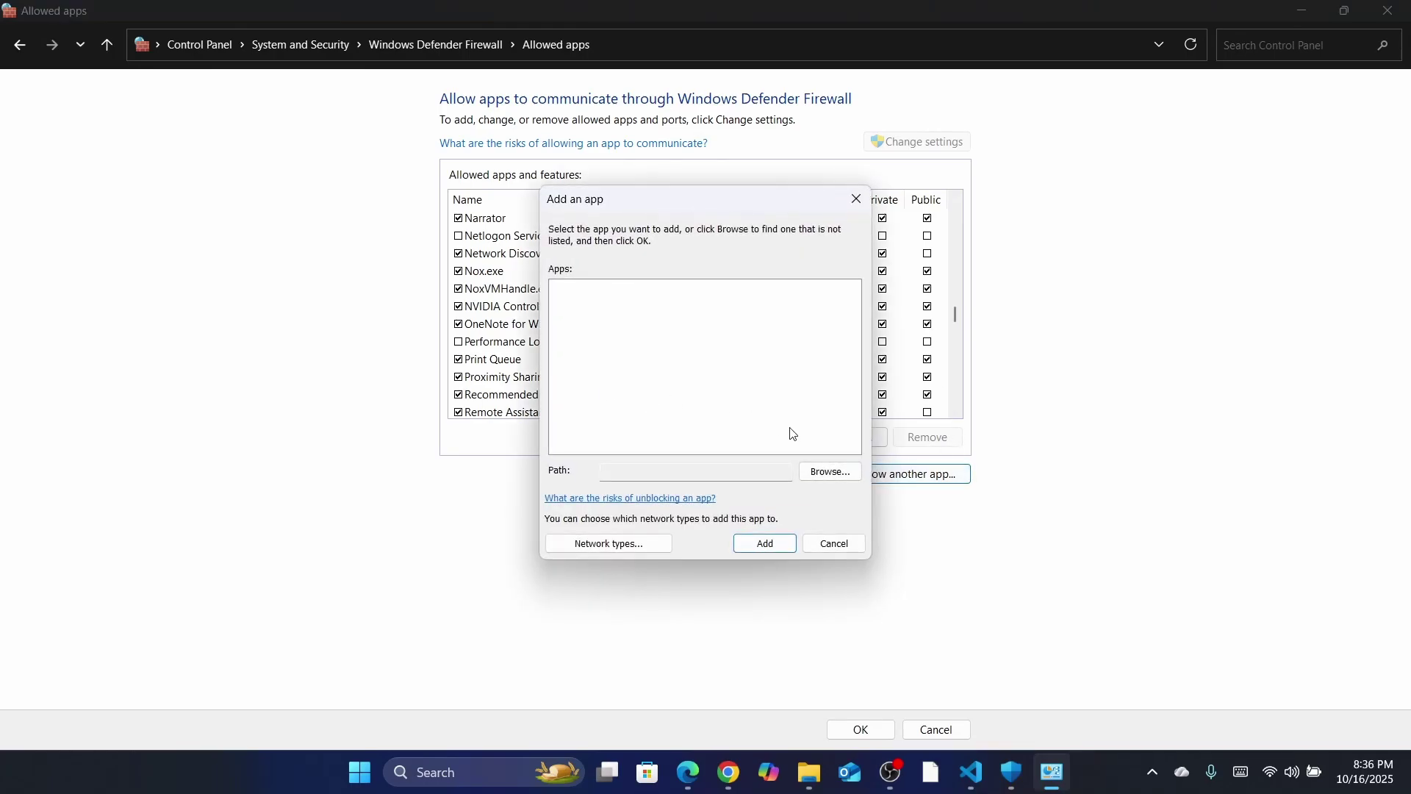
pyautogui.click(829, 474)
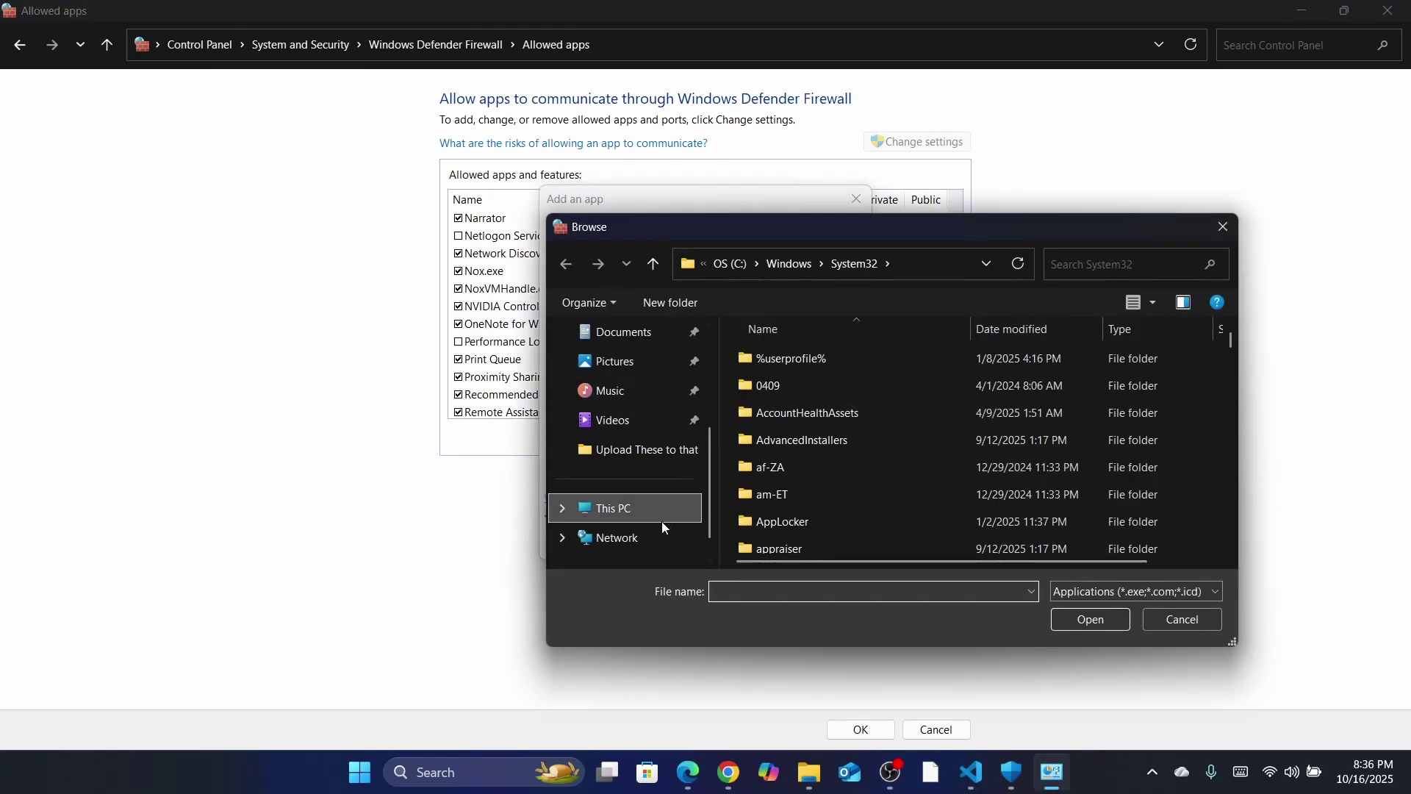
pyautogui.click(660, 521)
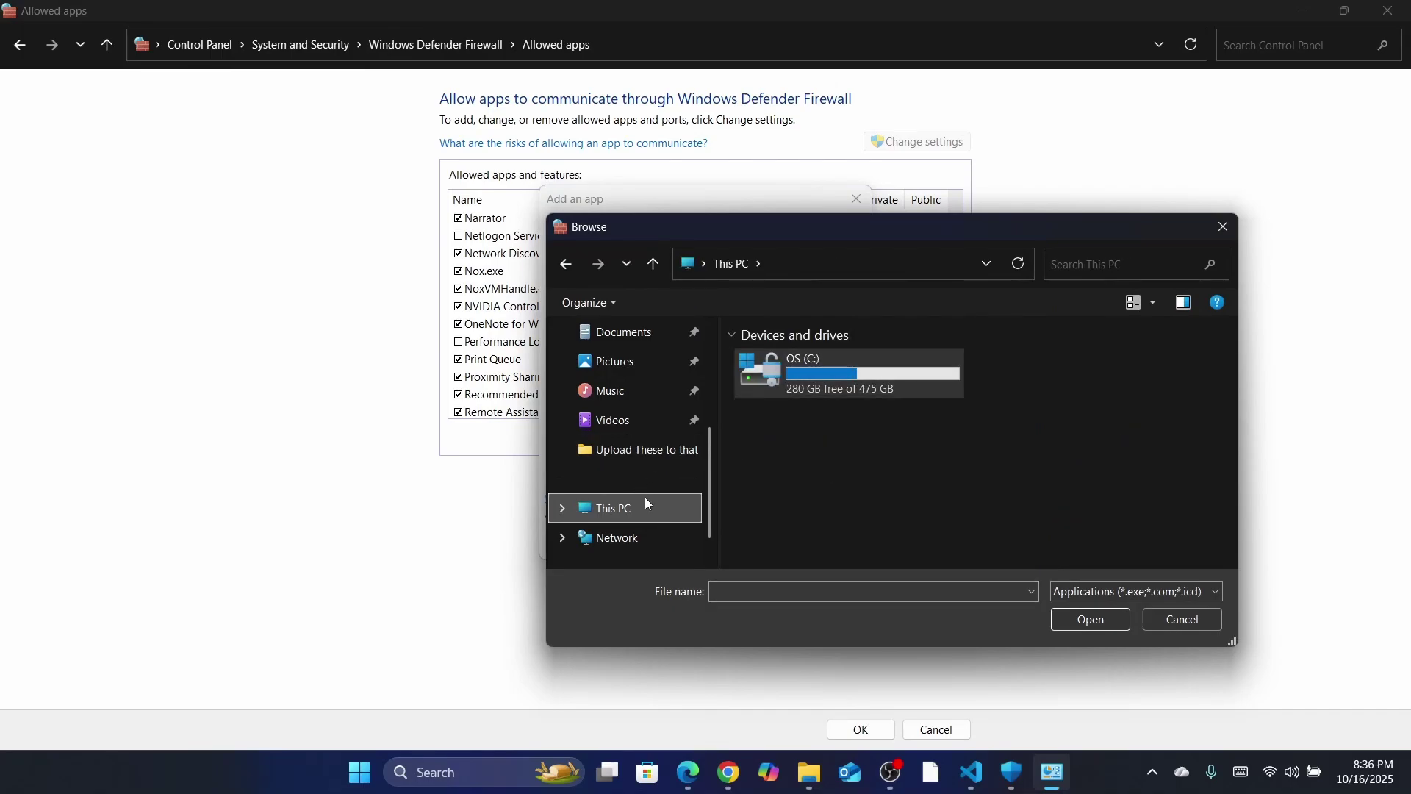
pyautogui.click(862, 344)
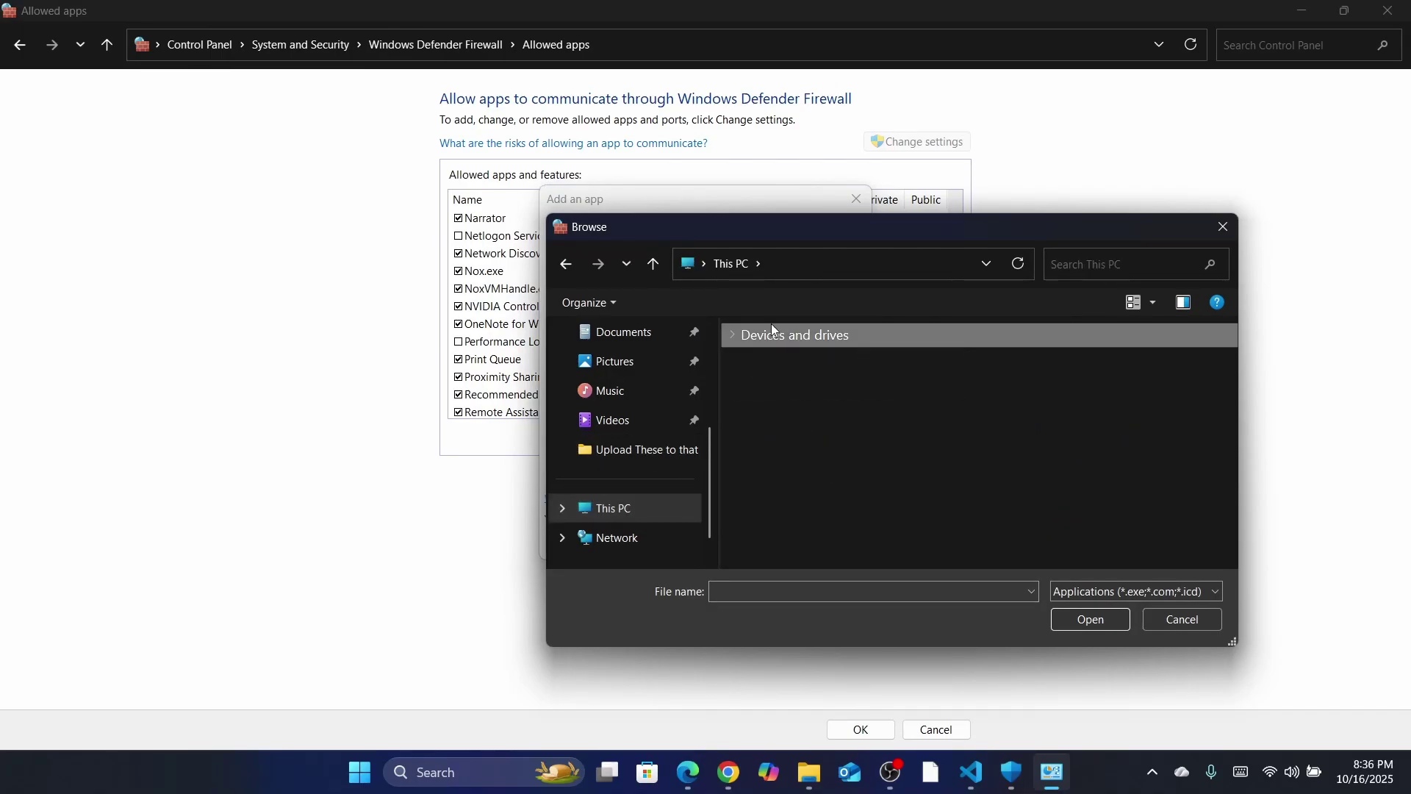
pyautogui.click(731, 335)
pyautogui.doubleClick(827, 397)
pyautogui.click(791, 382)
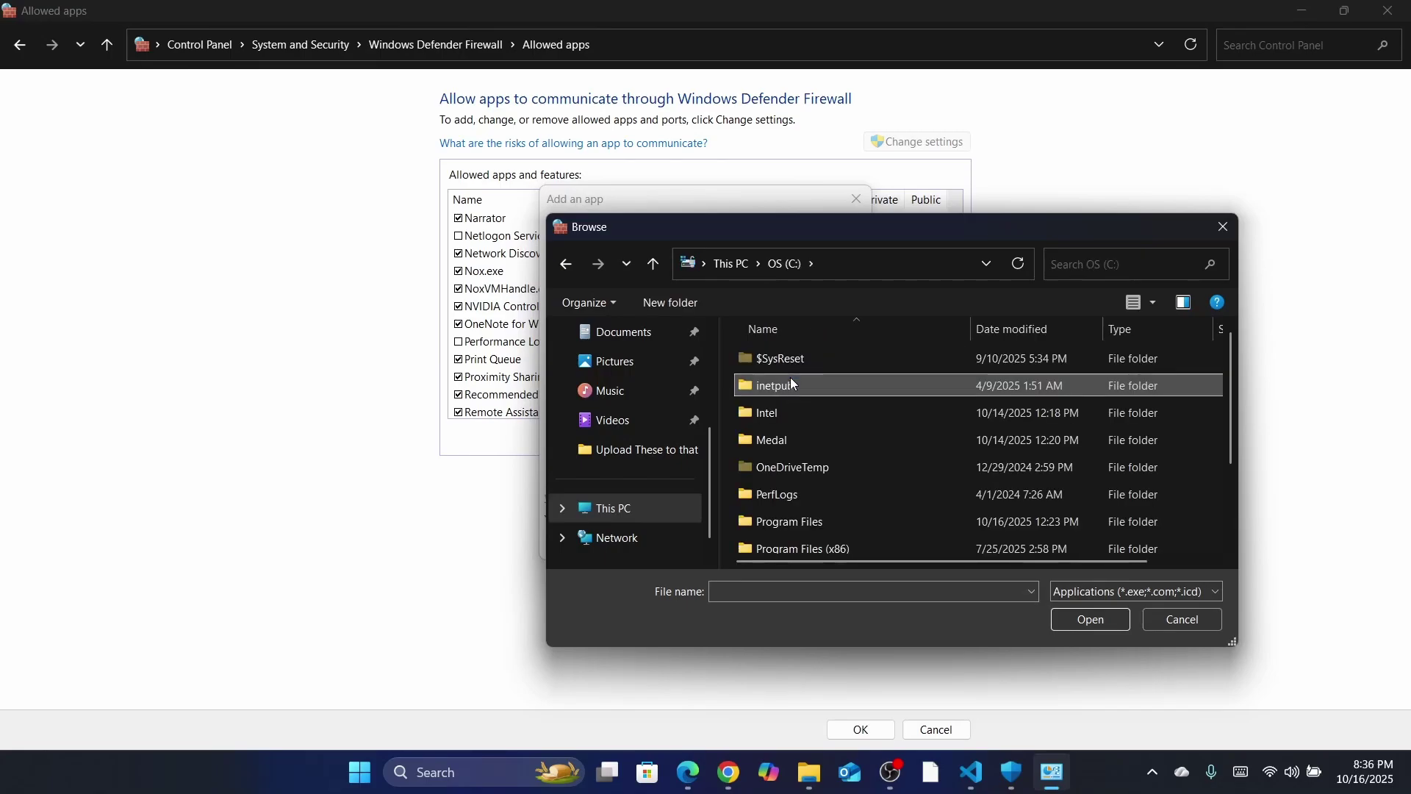
pyautogui.doubleClick(794, 520)
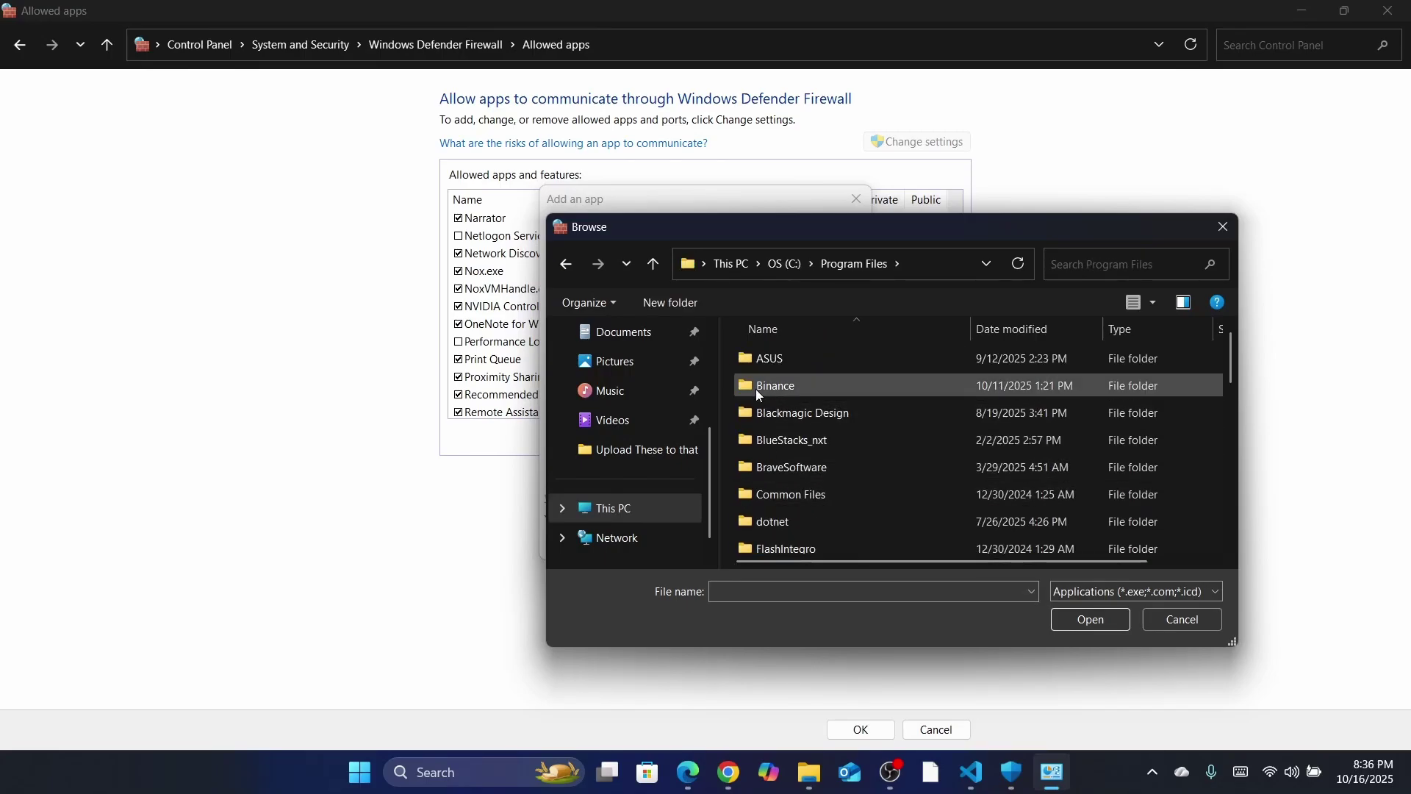
pyautogui.moveTo(1225, 359); pyautogui.dragTo(1220, 519)
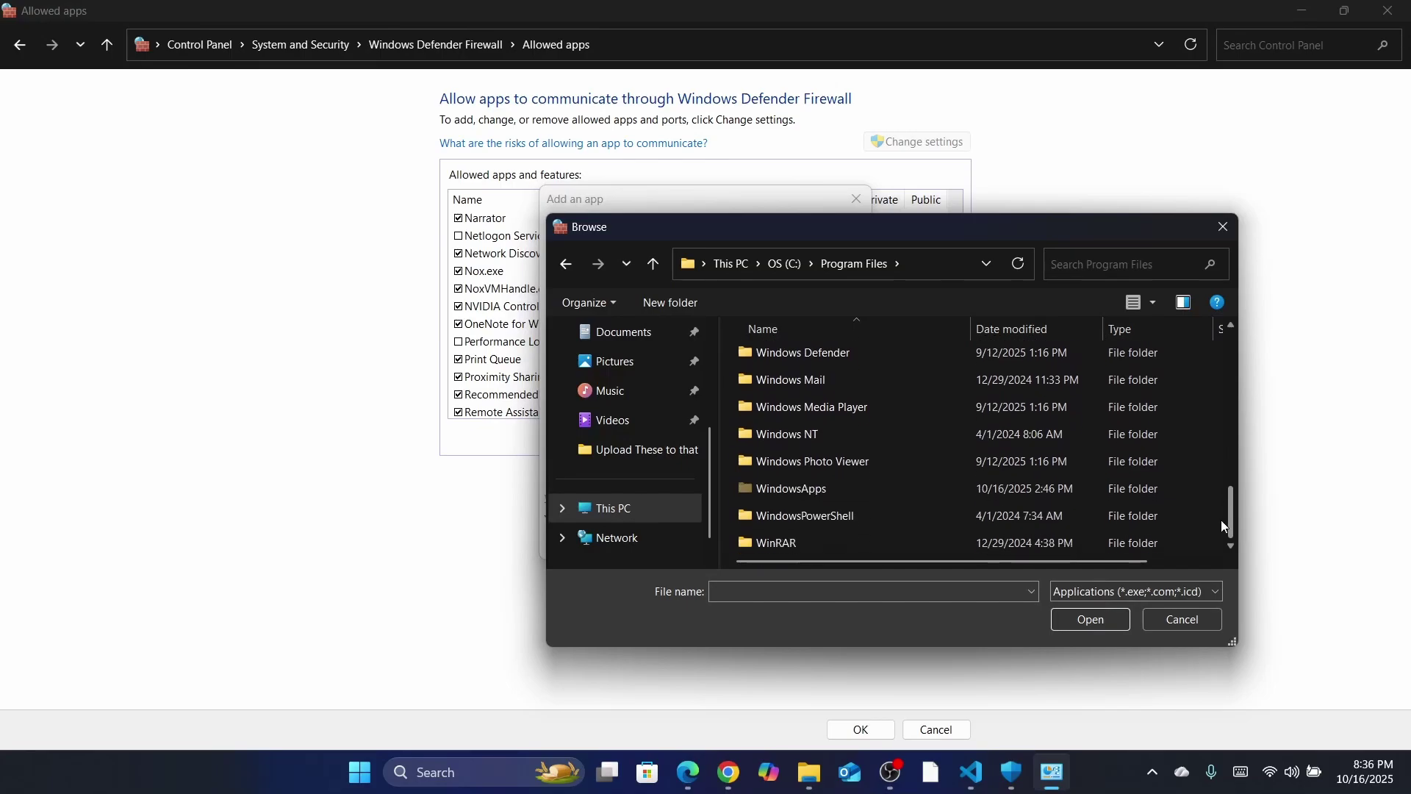
# - Look through the folders in Program Files (x86) on drive C for OBS
pyautogui.click(615, 516)
pyautogui.doubleClick(796, 385)
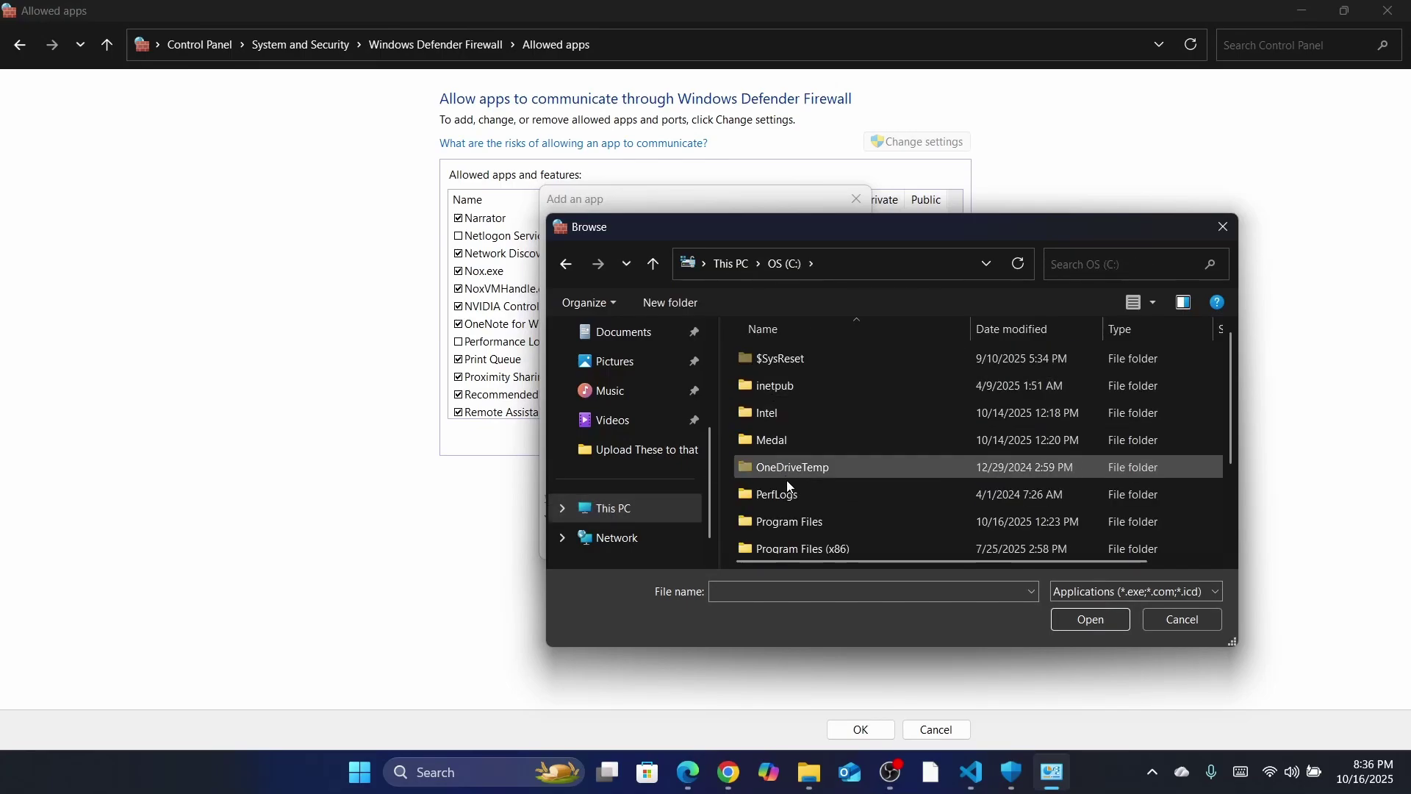
pyautogui.doubleClick(784, 546)
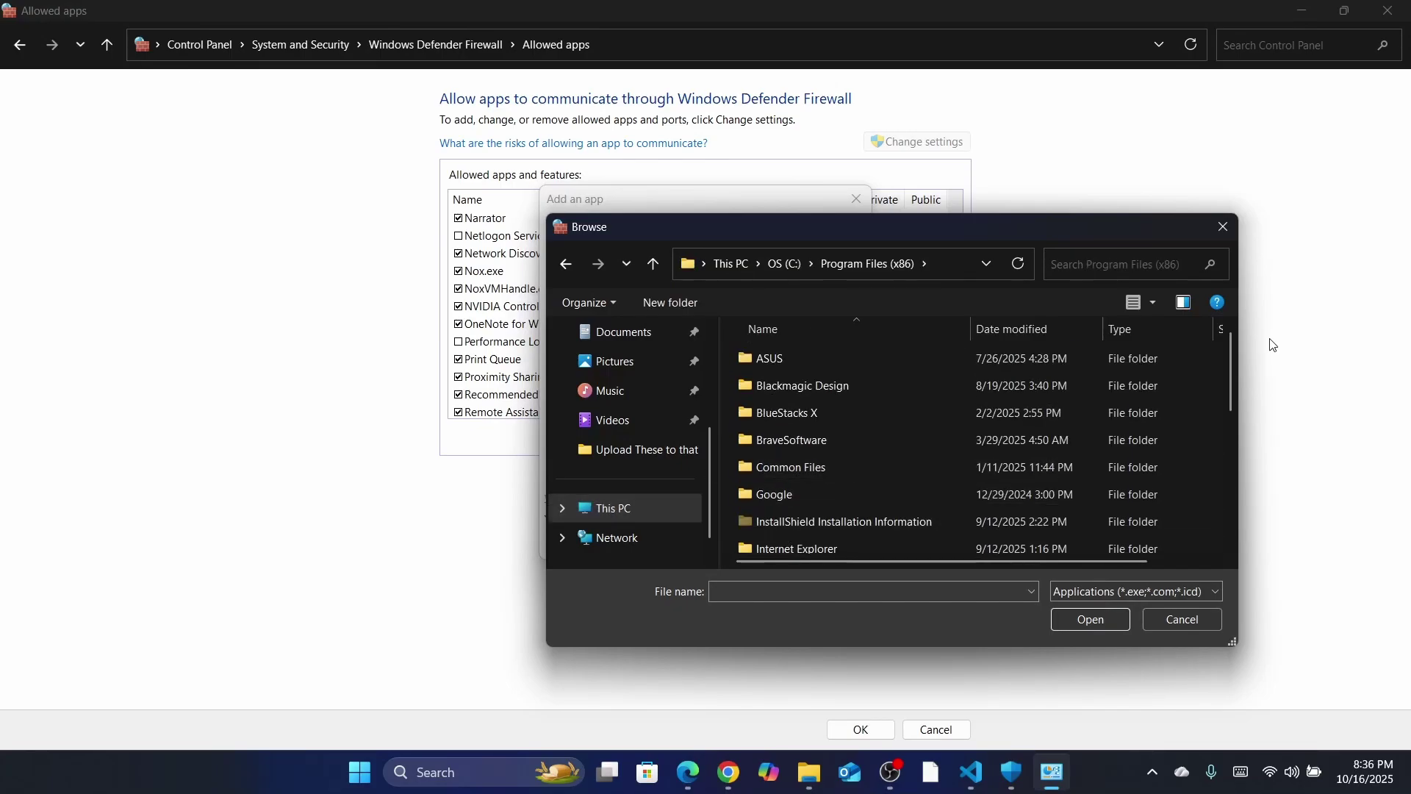
pyautogui.moveTo(1227, 352); pyautogui.dragTo(1228, 474)
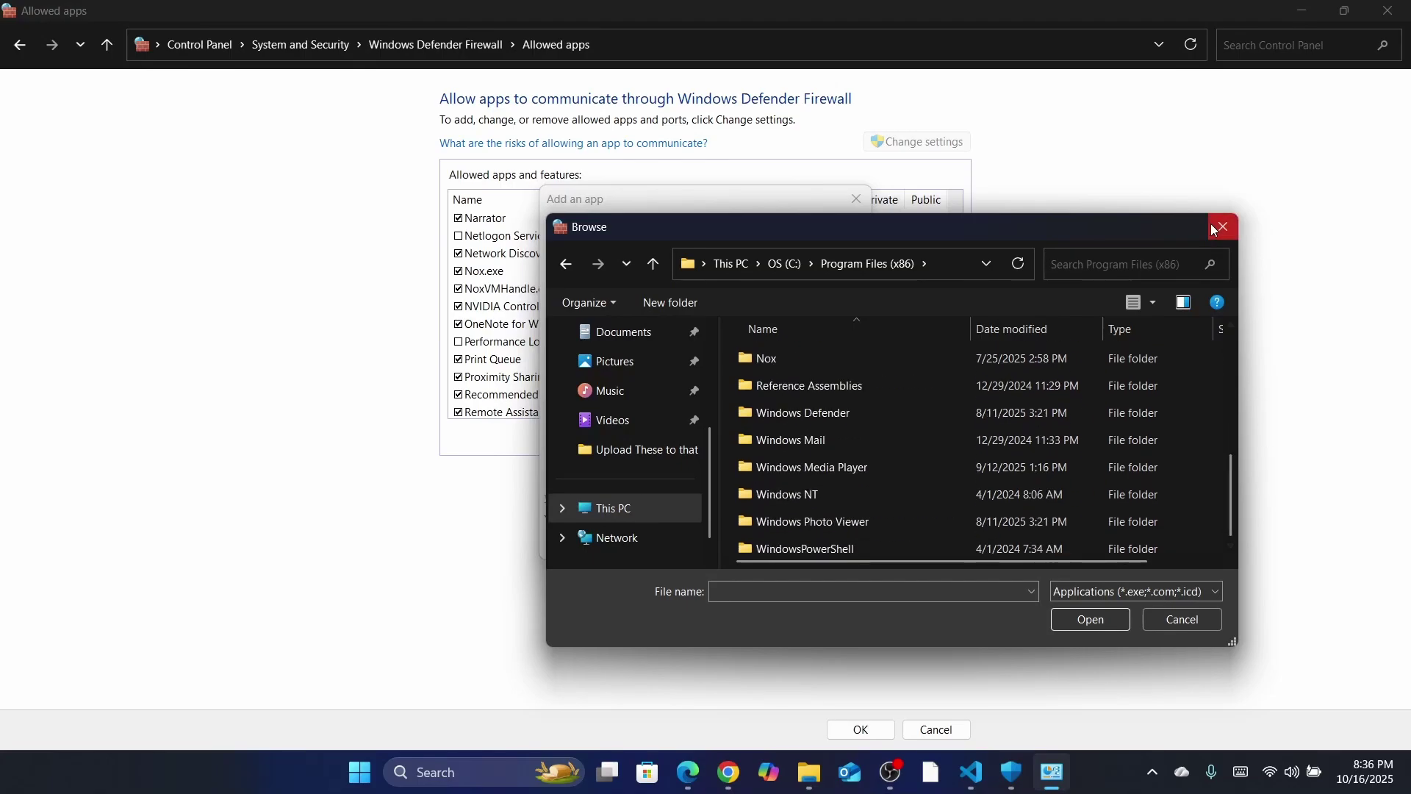
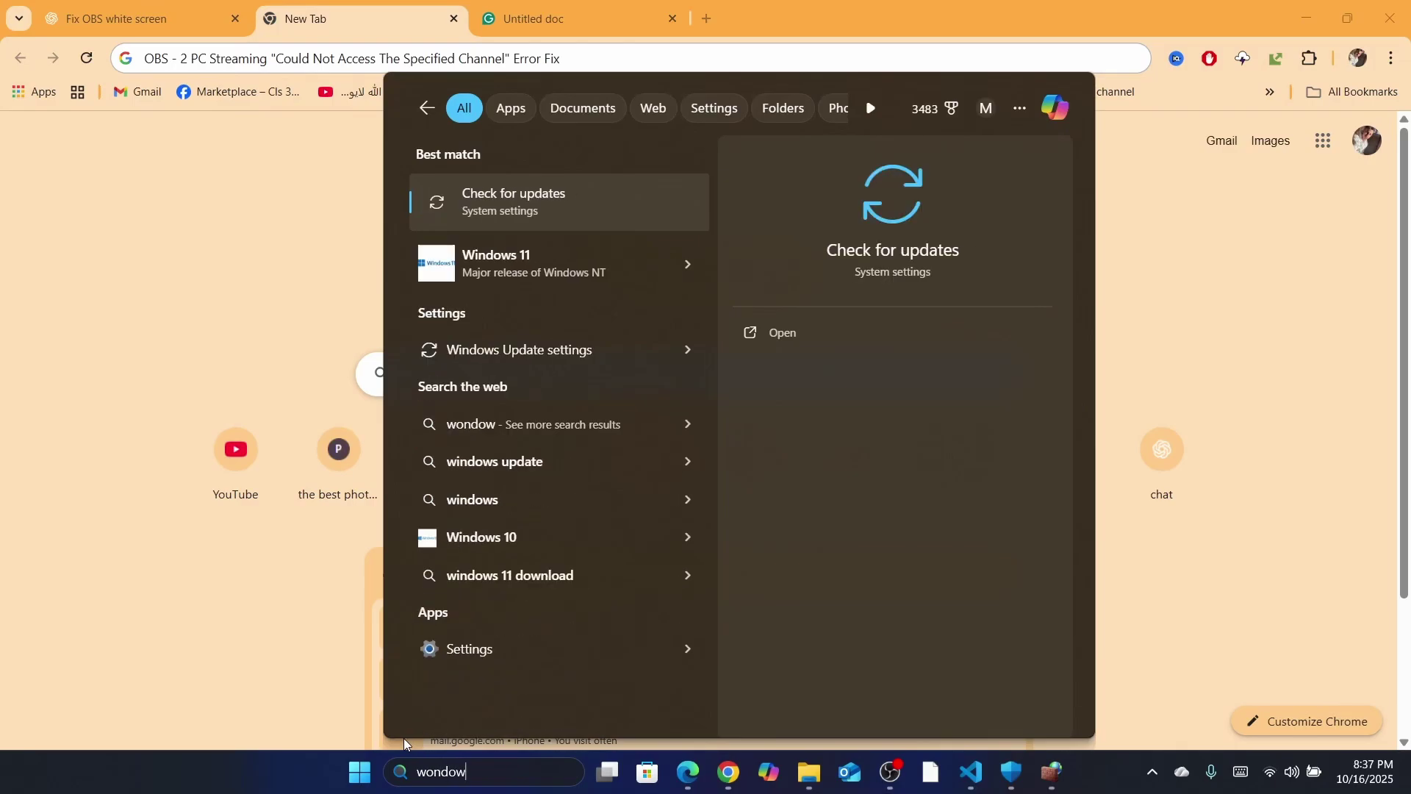
# - Replace the mistyped Windows search text with "wind" and open Windows Defender Firewall from the results
pyautogui.press('BackSpace')
pyautogui.press('BackSpace')
pyautogui.press('BackSpace')
pyautogui.press('BackSpace')
pyautogui.press('BackSpace')
pyautogui.press('BackSpace')
pyautogui.press('BackSpace')
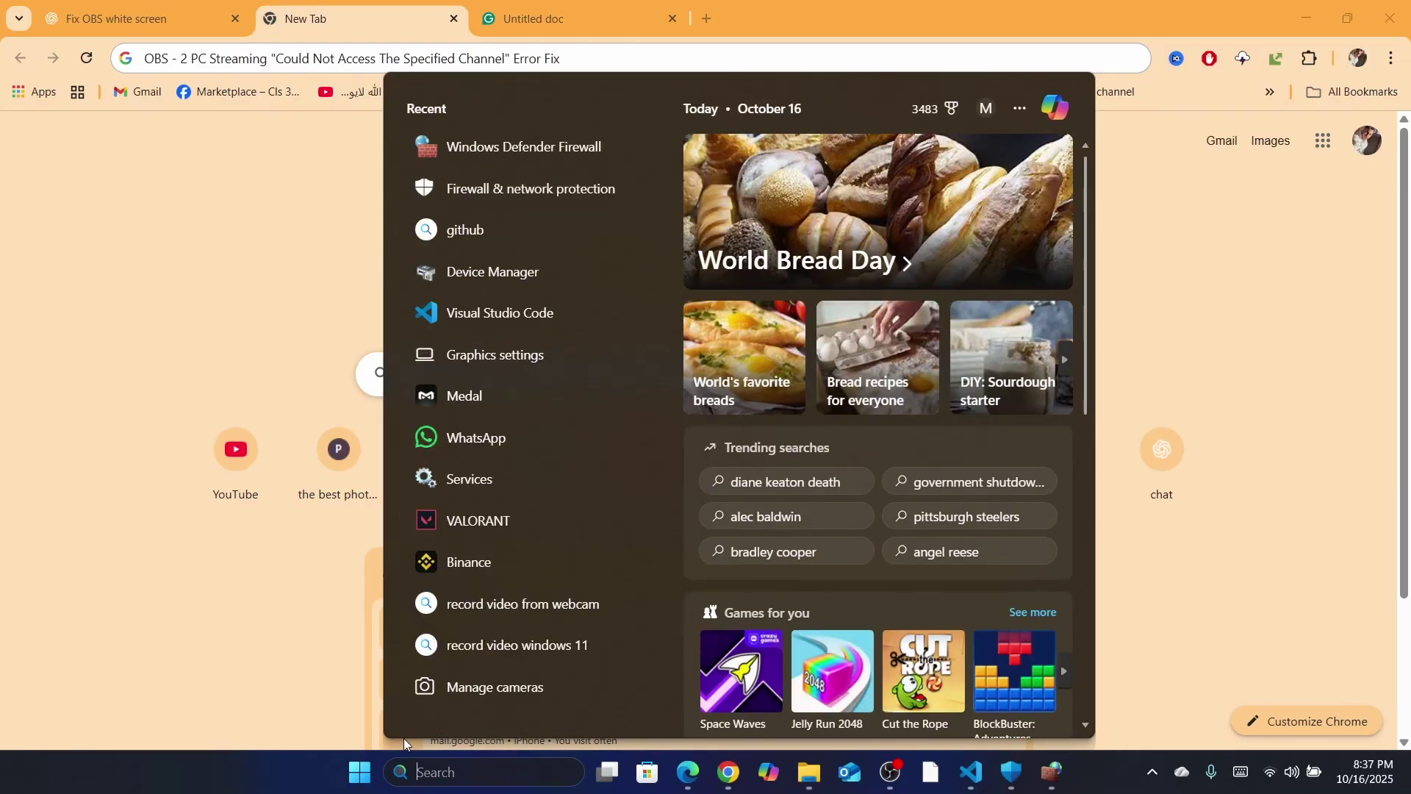
pyautogui.write('d')
pyautogui.press('BackSpace')
pyautogui.press('BackSpace')
pyautogui.write('winodws')
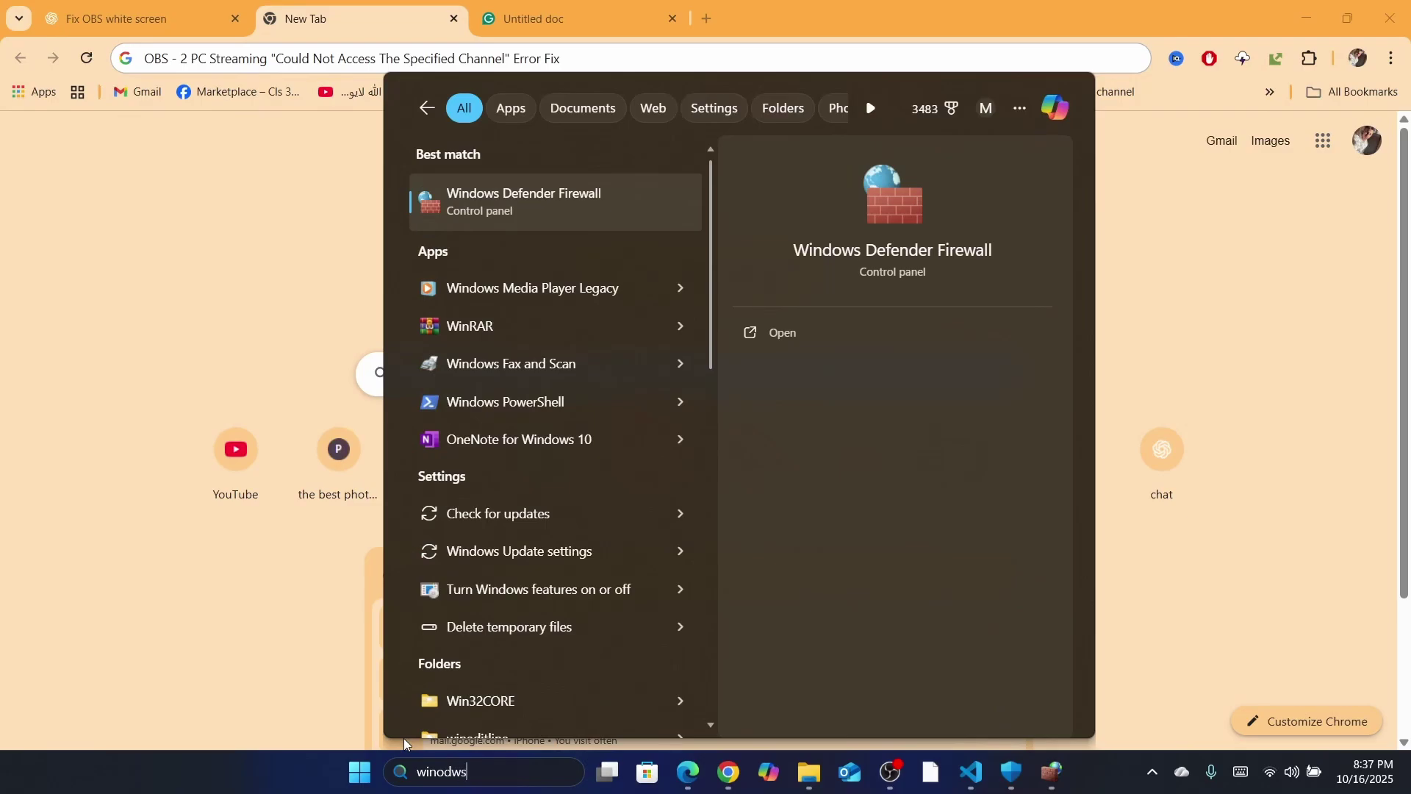
pyautogui.press('BackSpace')
pyautogui.press('BackSpace')
pyautogui.press('BackSpace')
pyautogui.press('BackSpace')
pyautogui.write('nodw')
pyautogui.press('BackSpace')
pyautogui.press('BackSpace')
pyautogui.press('BackSpace')
pyautogui.press('BackSpace')
pyautogui.write('dows')
pyautogui.press('BackSpace')
pyautogui.write('n')
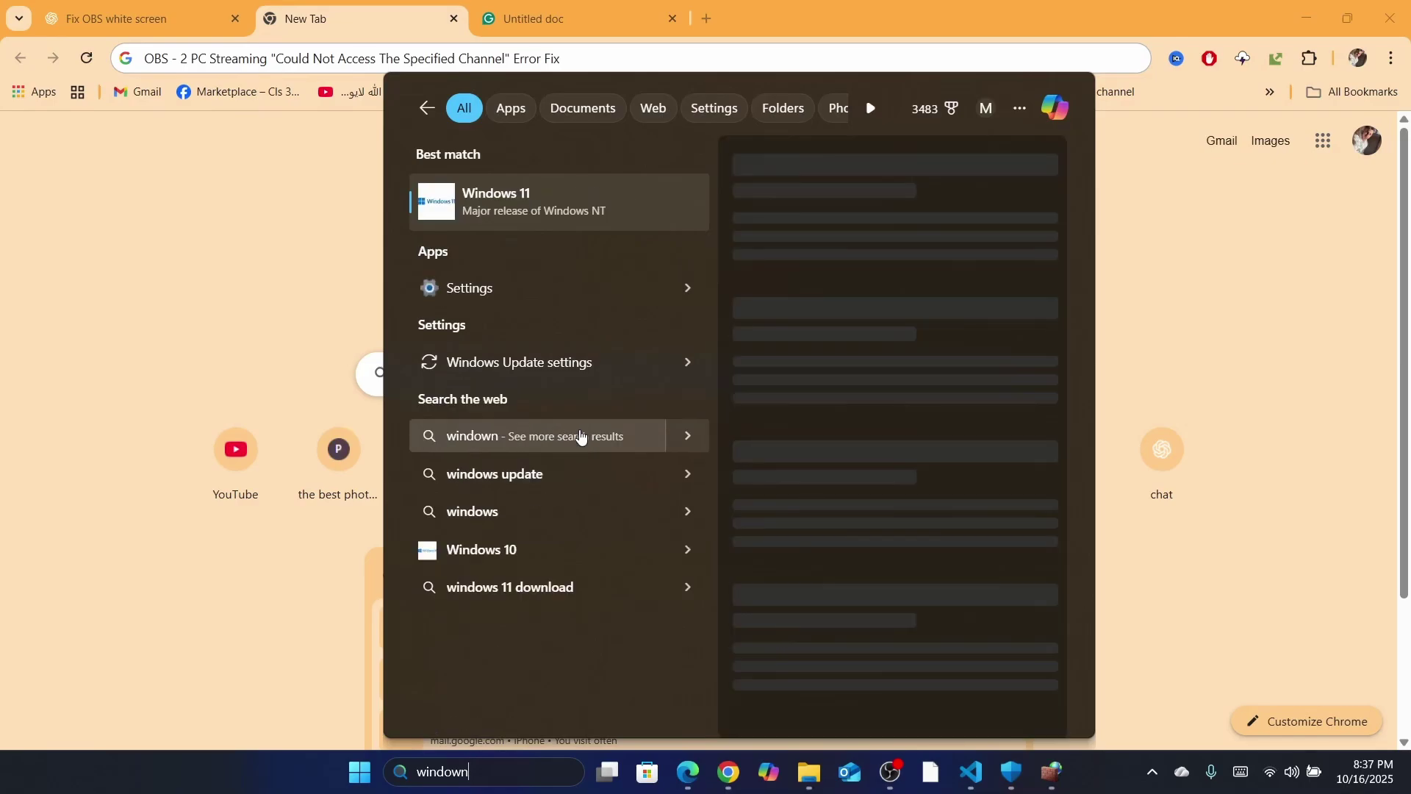
pyautogui.press('BackSpace')
pyautogui.press('BackSpace')
pyautogui.press('BackSpace')
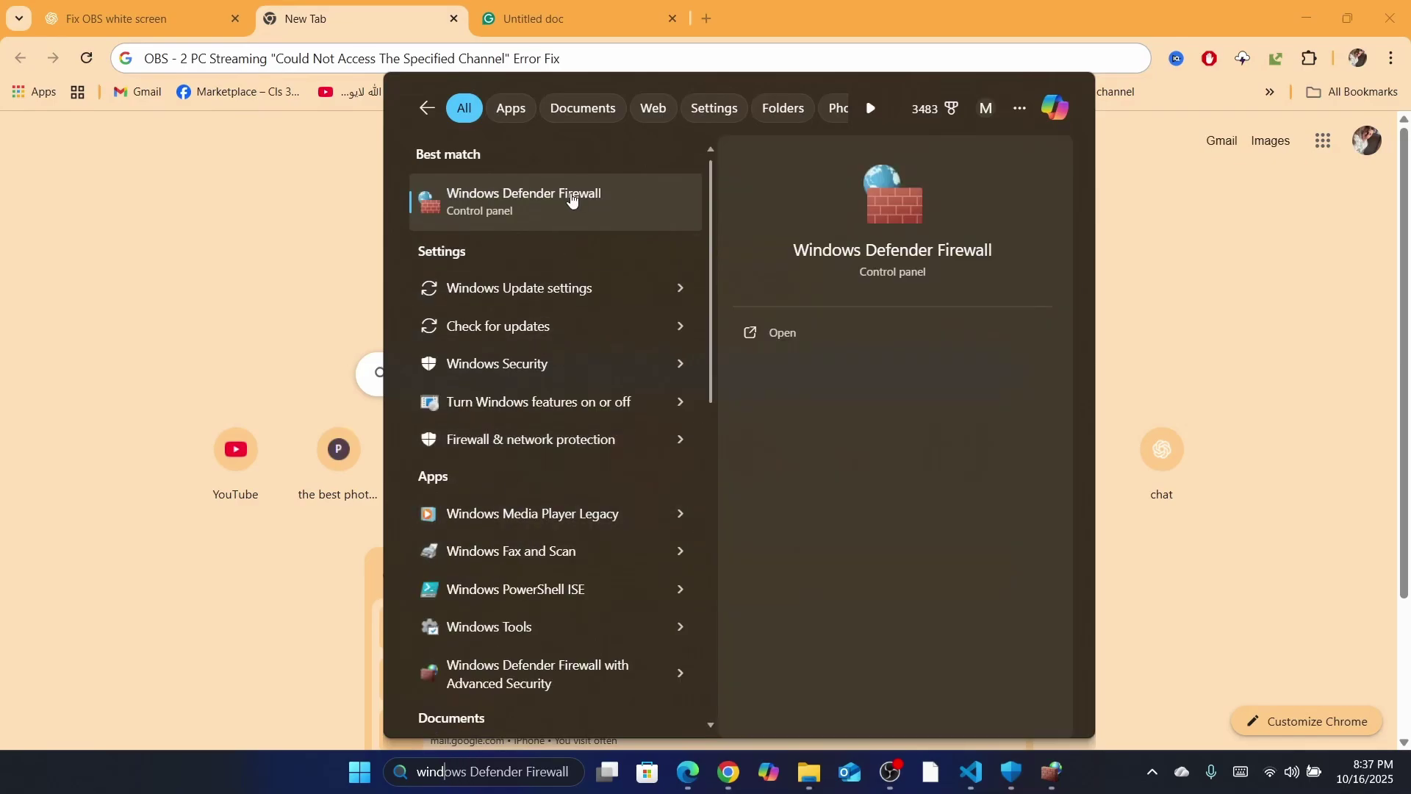
pyautogui.click(487, 209)
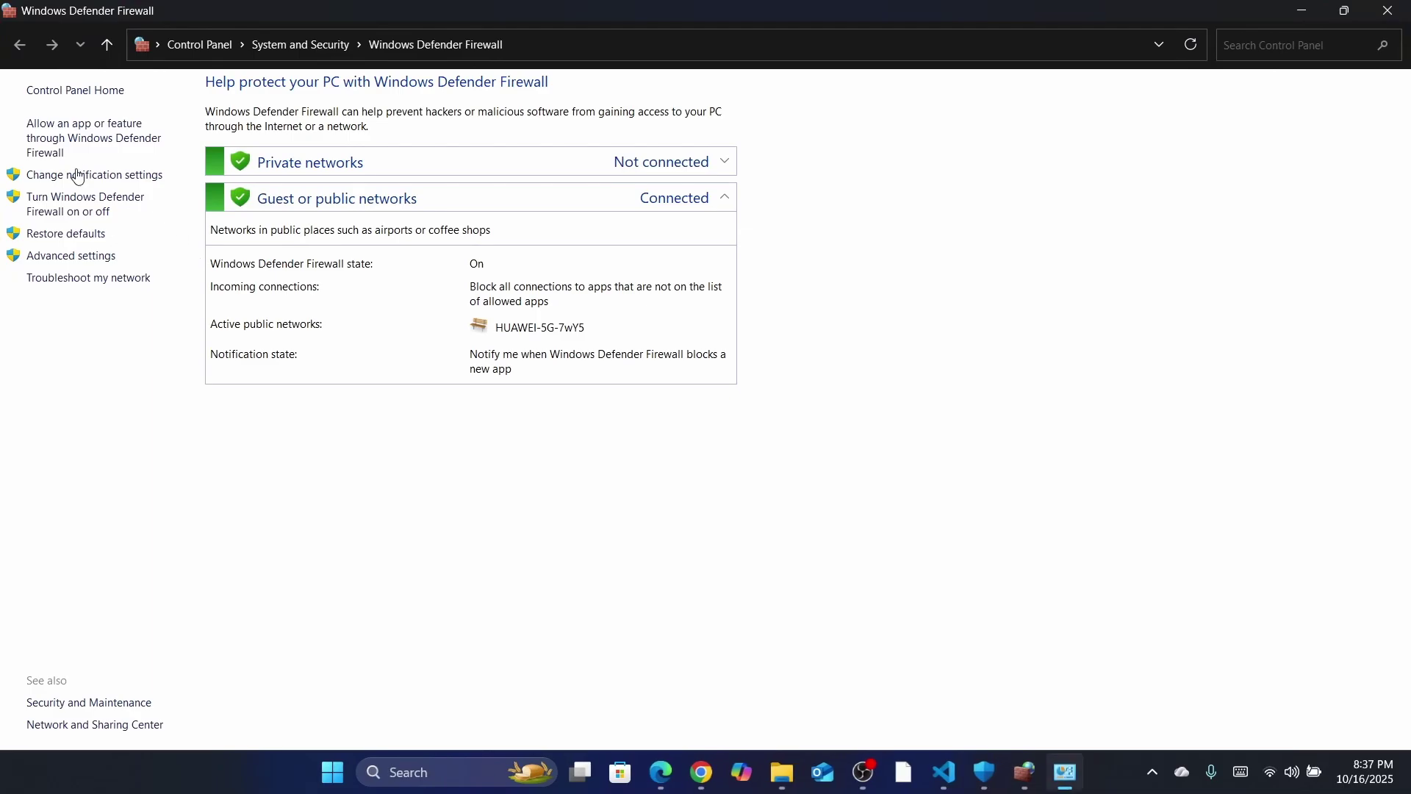
# - Open the firewall's advanced settings, show the Inbound Rules and jump to the entries starting with O
pyautogui.click(45, 258)
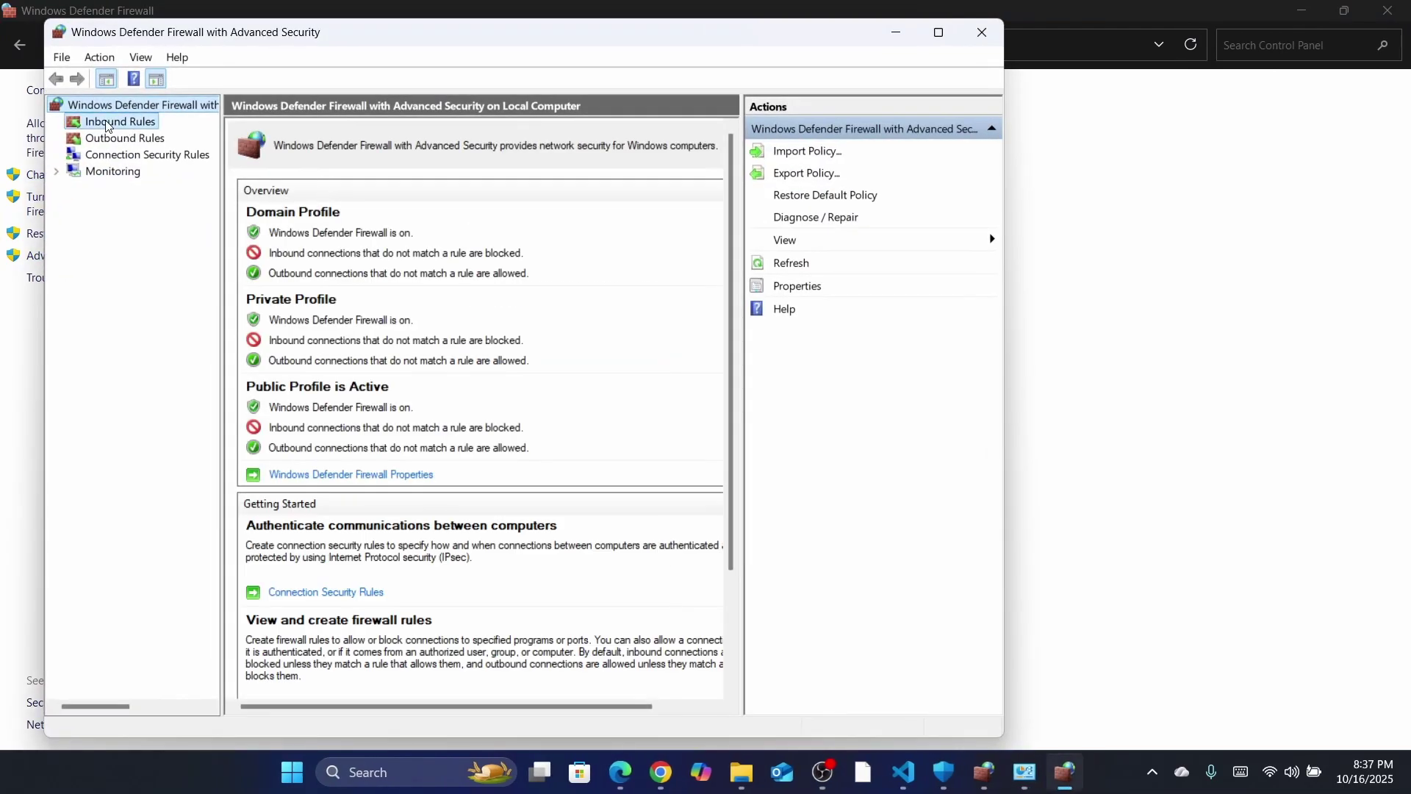
pyautogui.click(108, 125)
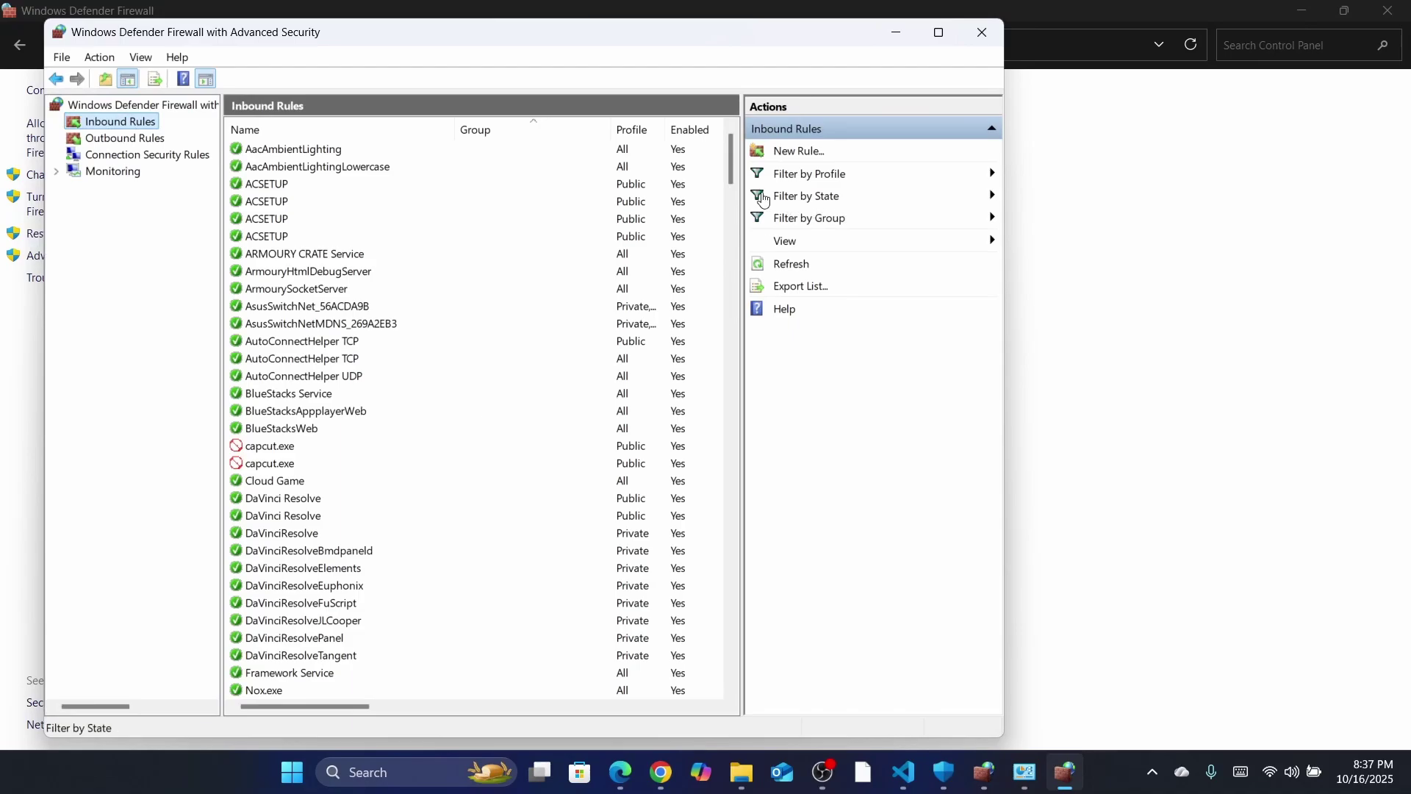
pyautogui.moveTo(733, 161); pyautogui.dragTo(769, 566)
pyautogui.click(457, 372)
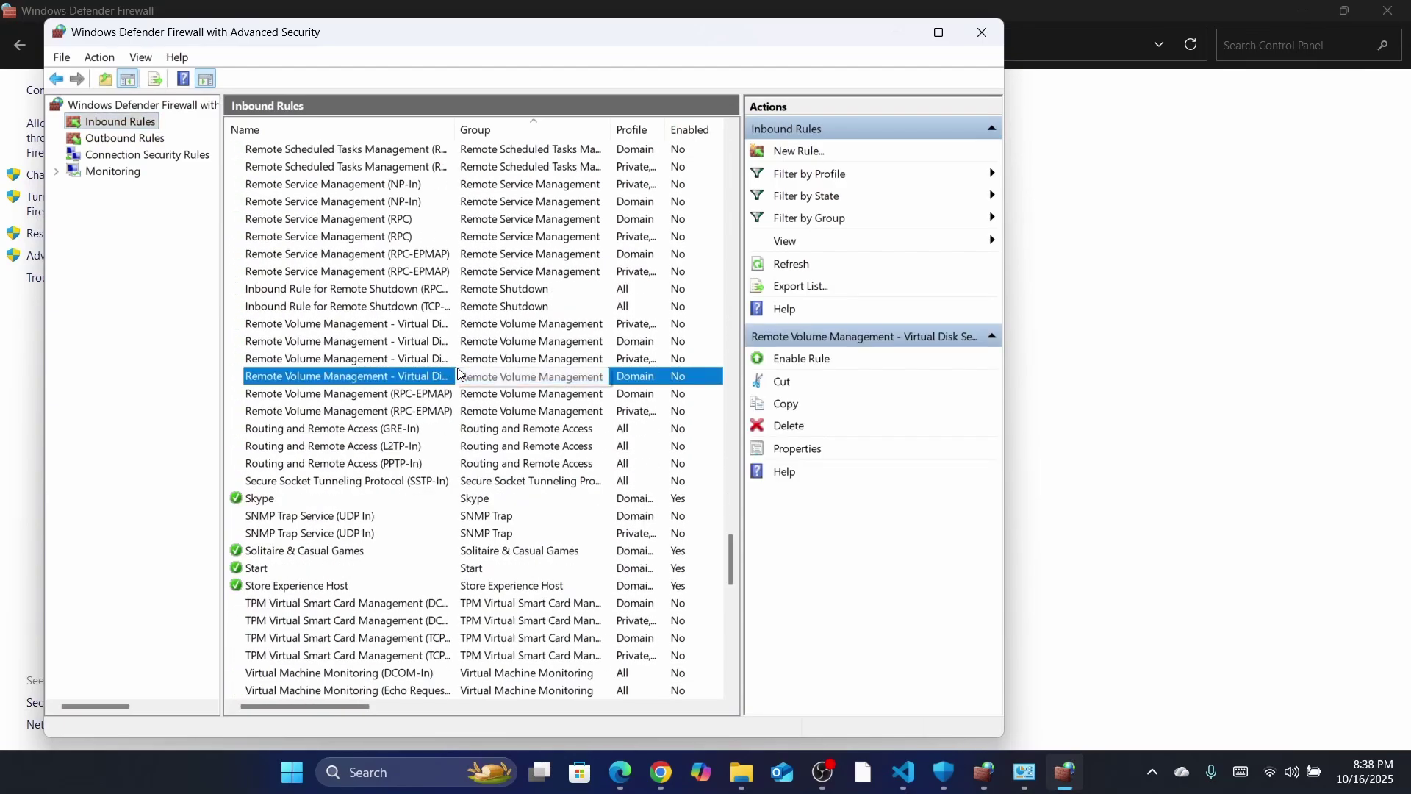
pyautogui.press('o')
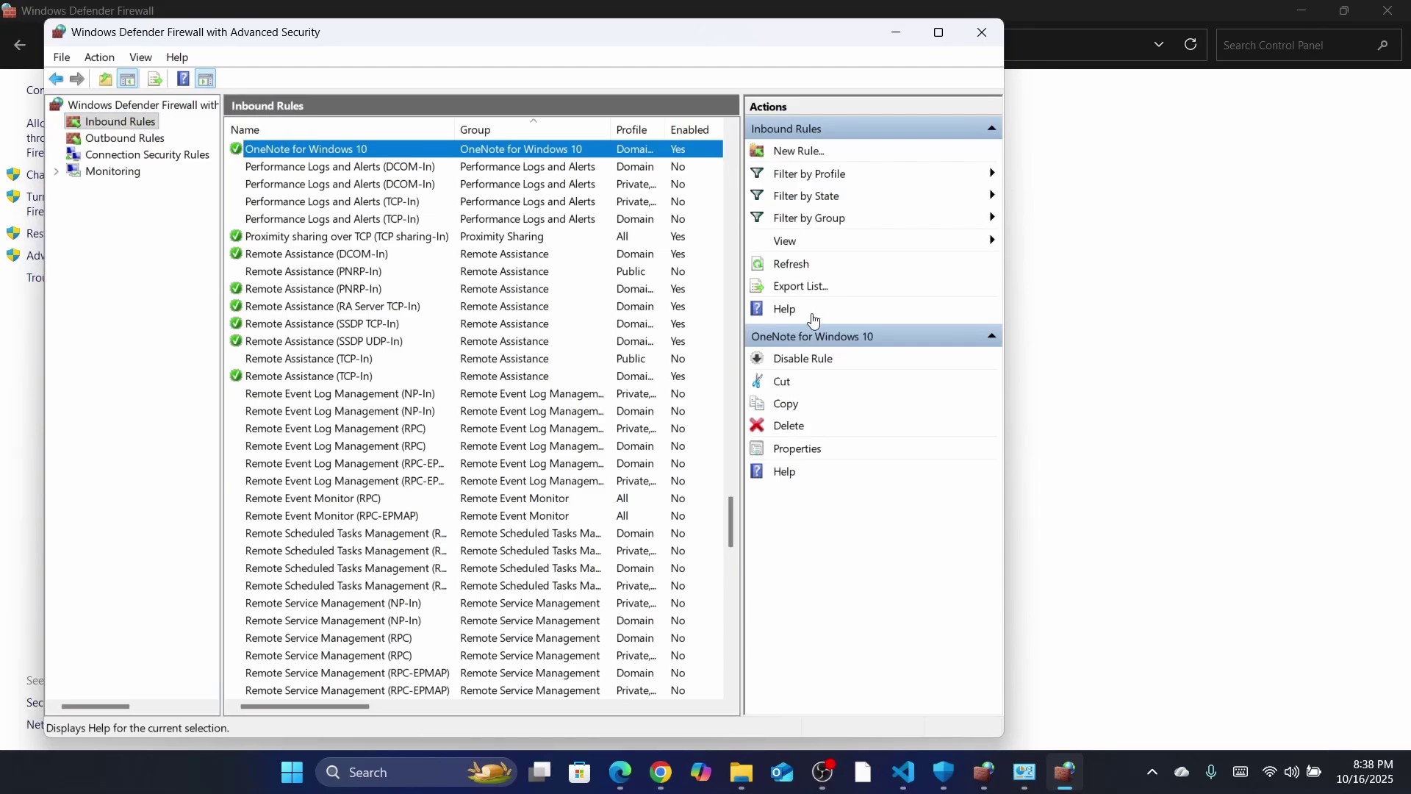
# - Switch to Chrome and return to the Windows Defender Firewall with Advanced Security window
pyautogui.click(1356, 390)
pyautogui.hotkey('alt', 'Tab')
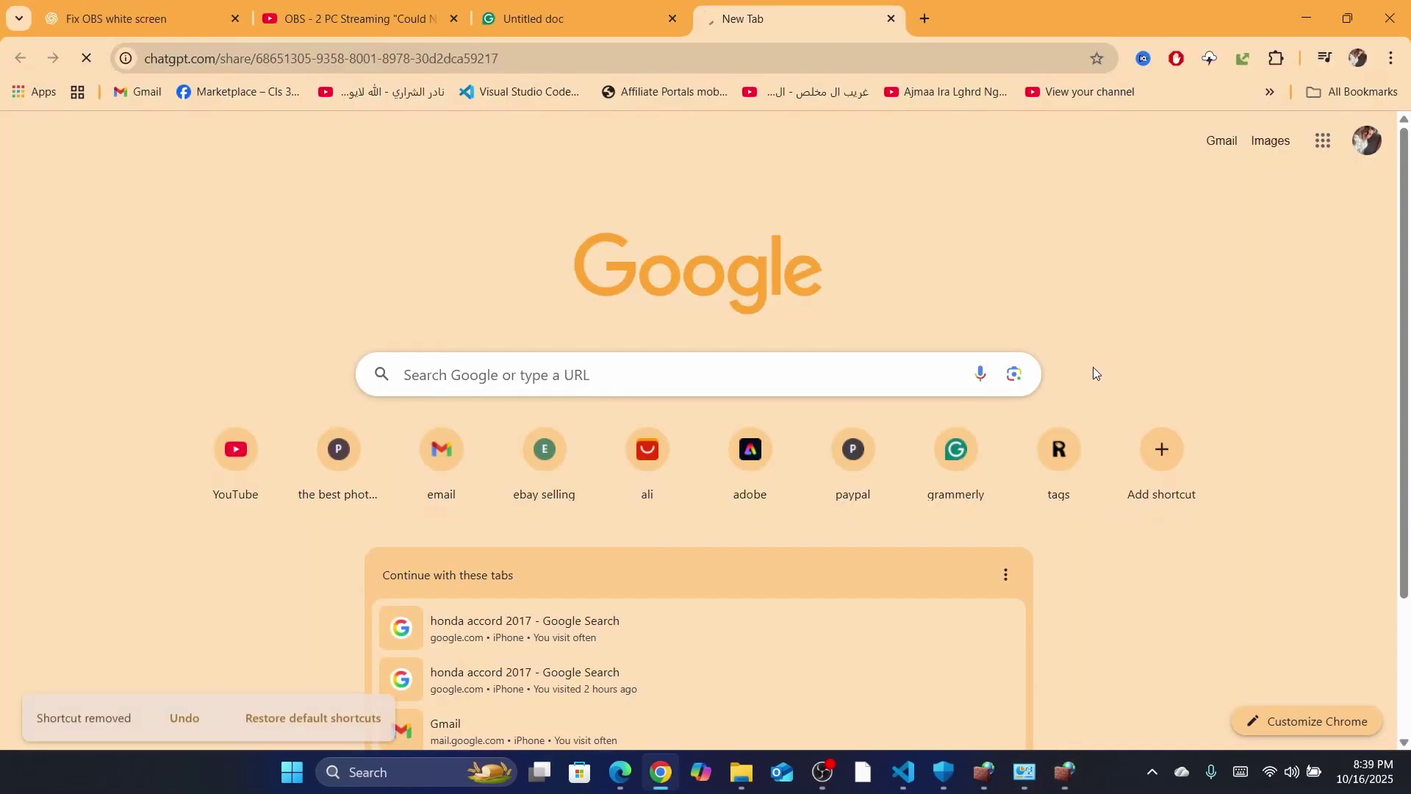
pyautogui.click(1065, 772)
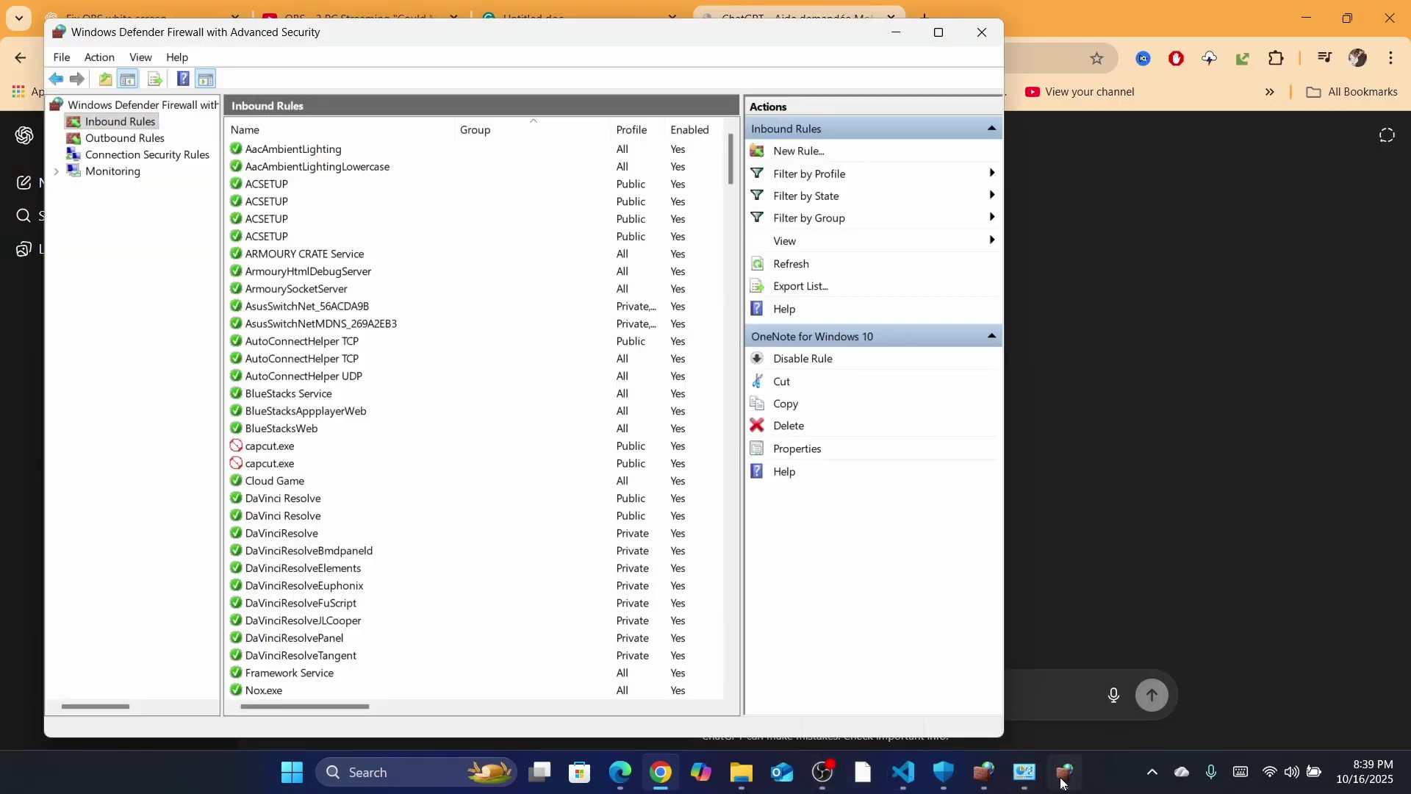
# - Open the properties of the first capcut.exe inbound rule, try the Allow the connection action, and cancel the dialog
pyautogui.click(252, 450)
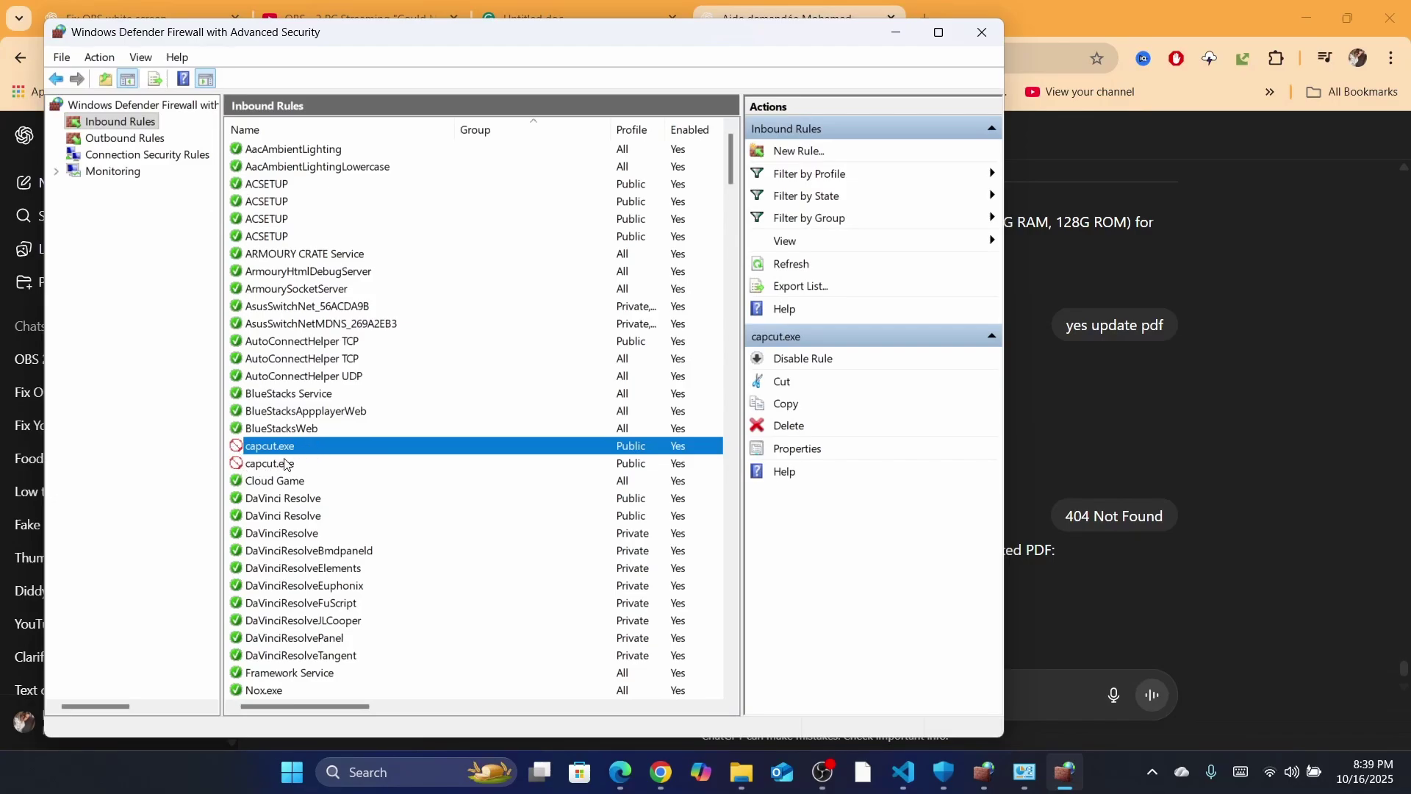
pyautogui.rightClick(266, 445)
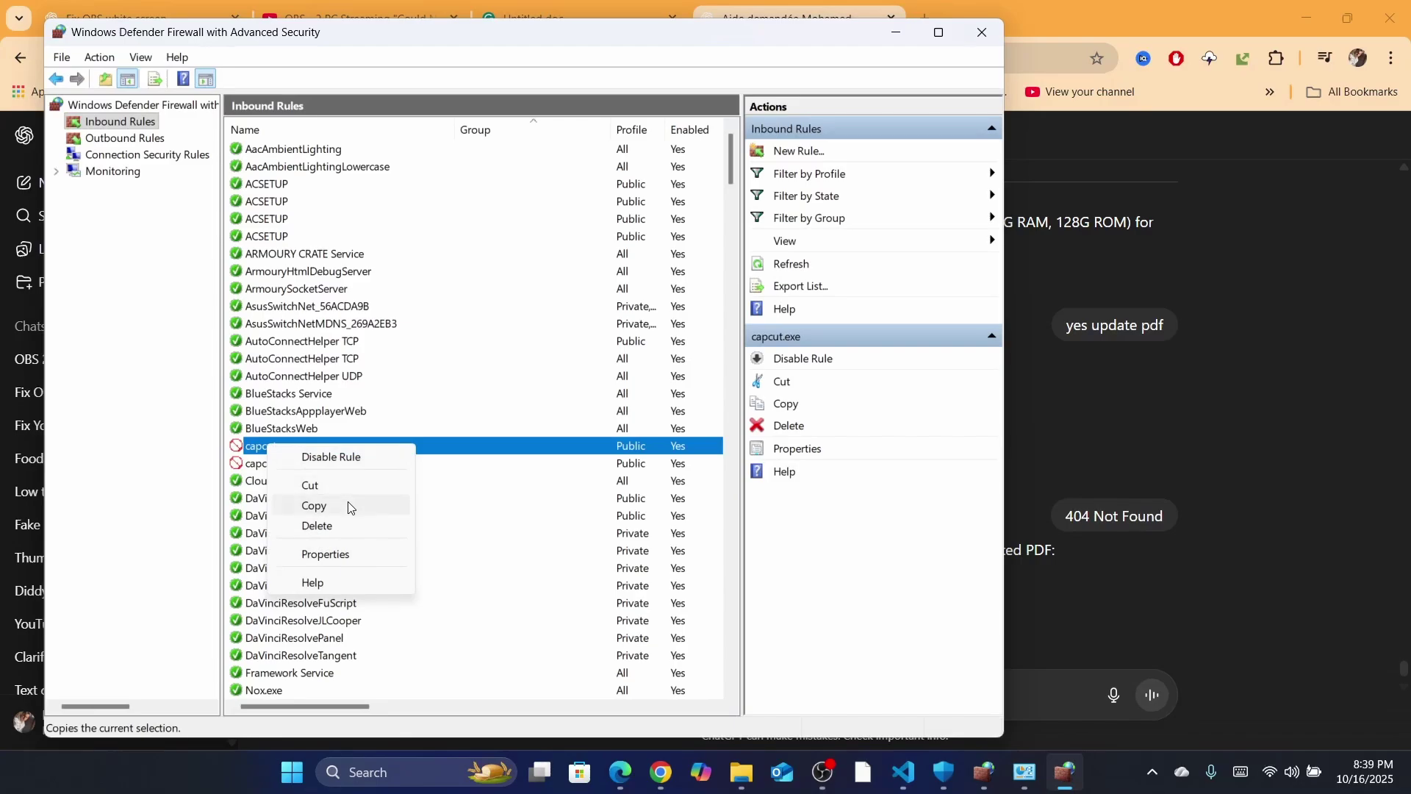
pyautogui.click(332, 553)
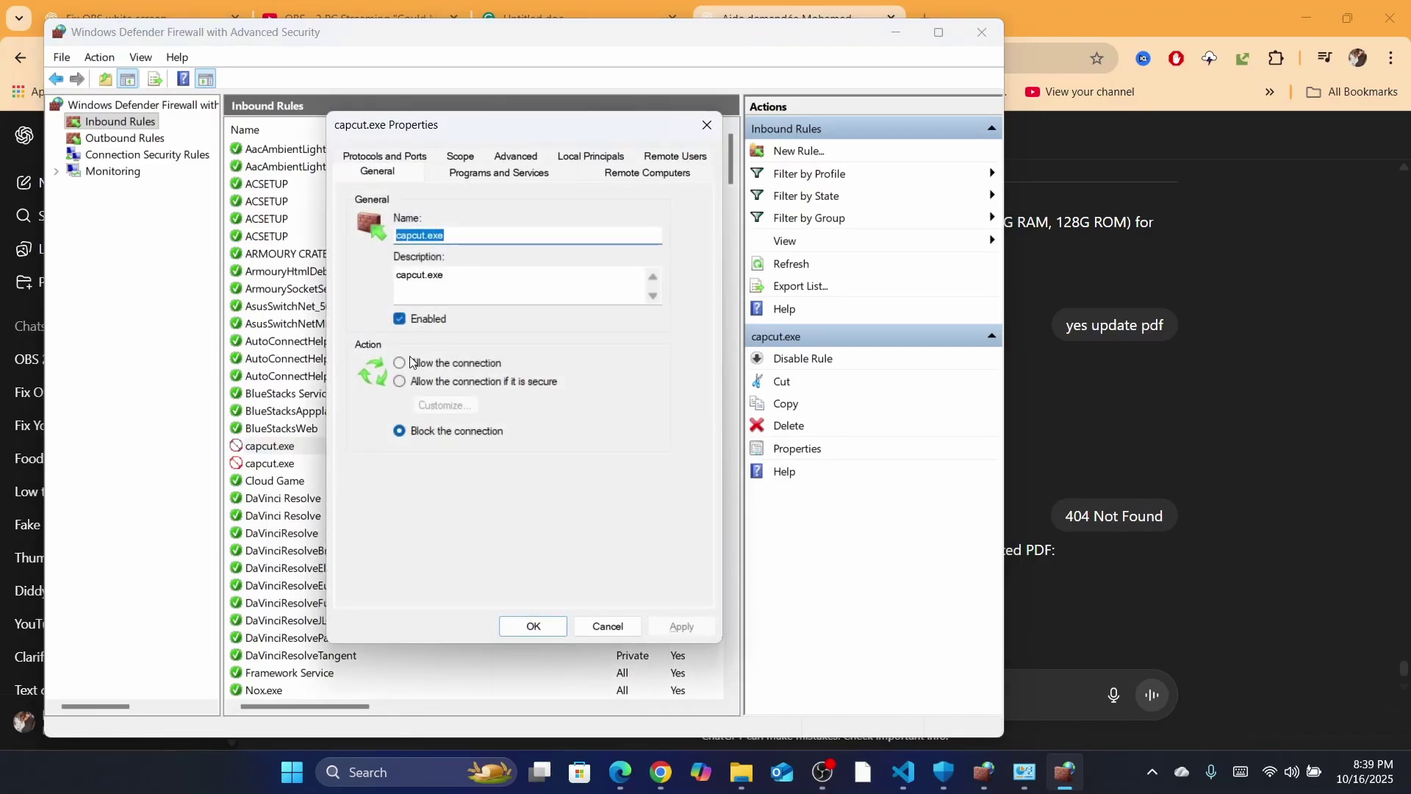
pyautogui.click(411, 362)
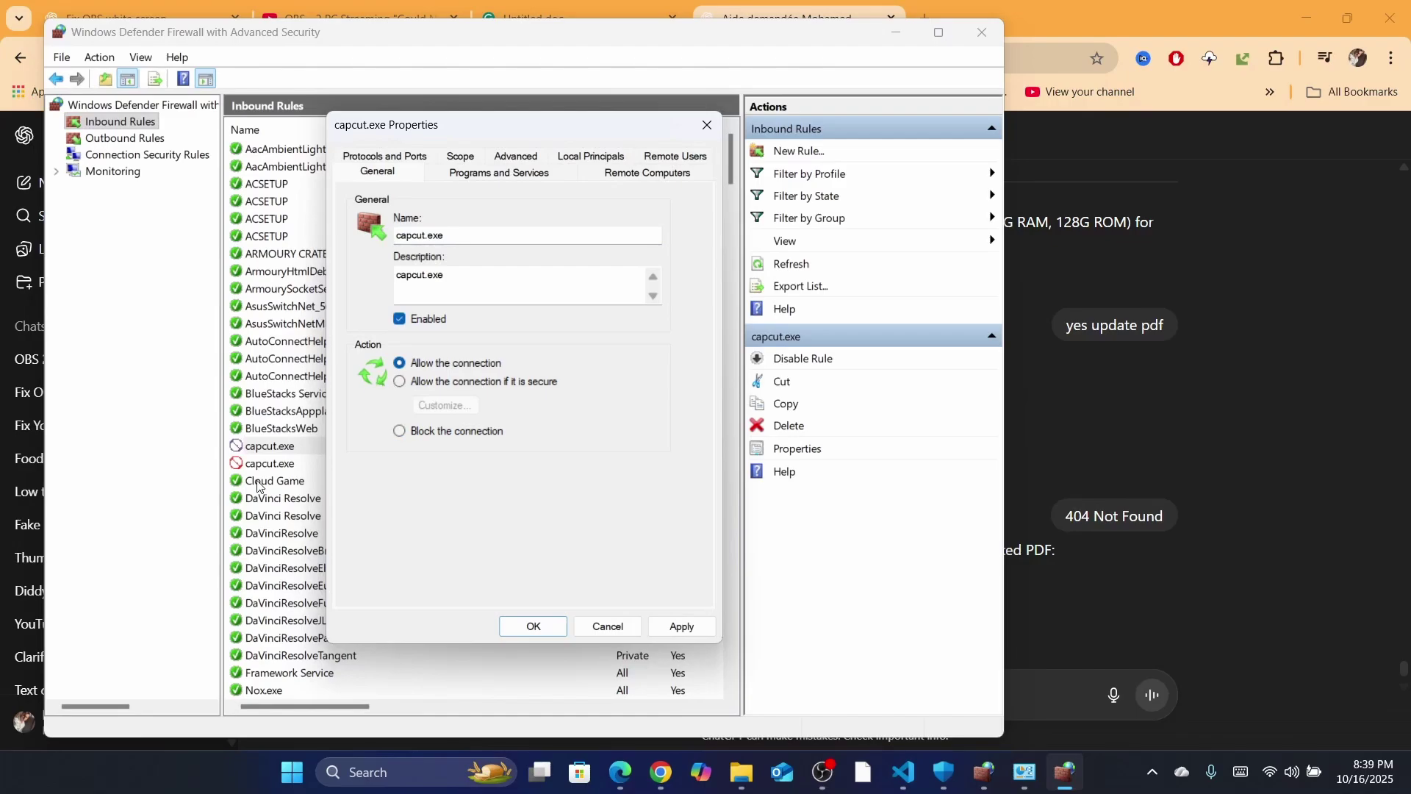
pyautogui.click(608, 626)
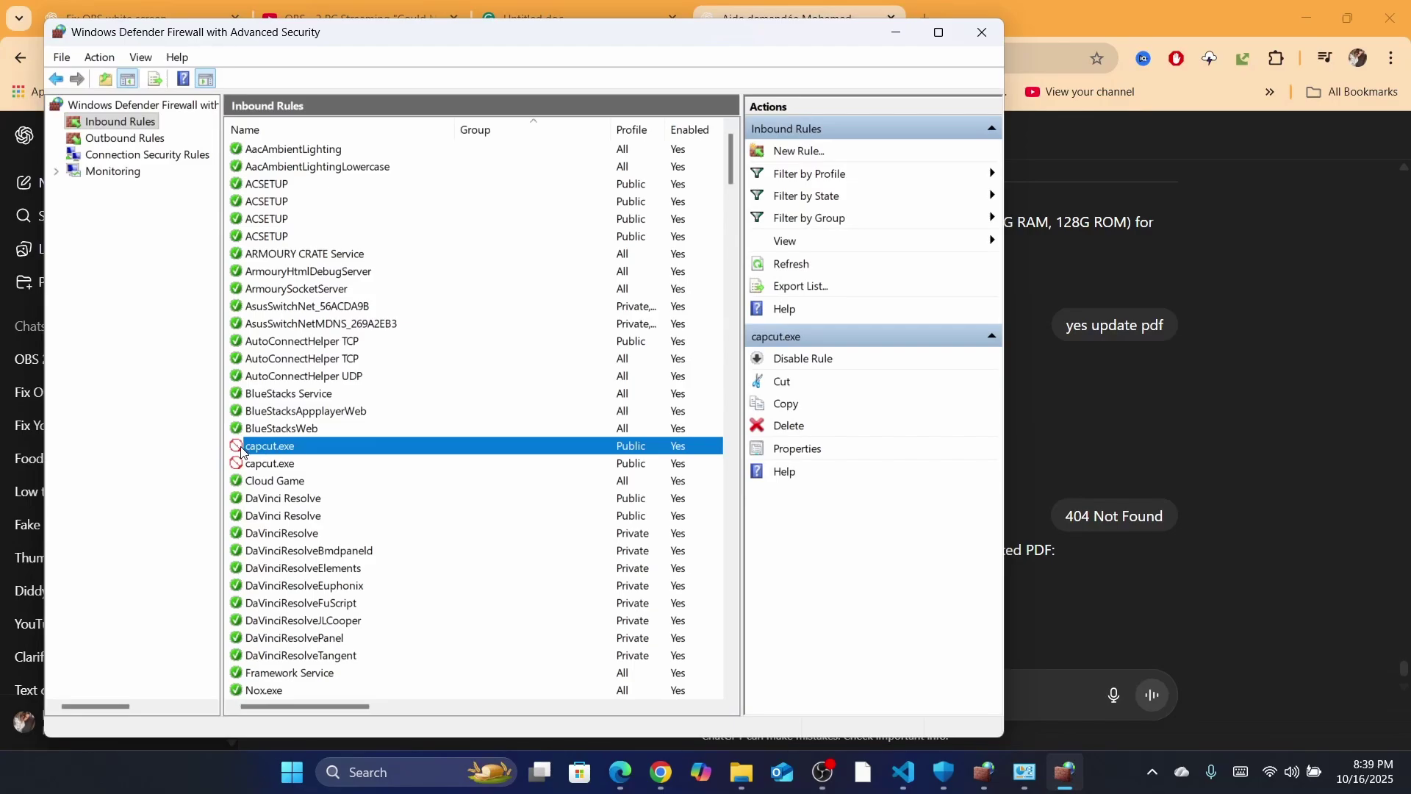
# - Reopen the first capcut.exe rule's properties, select Allow the connection as an example, and dismiss the dialog without saving
pyautogui.rightClick(274, 455)
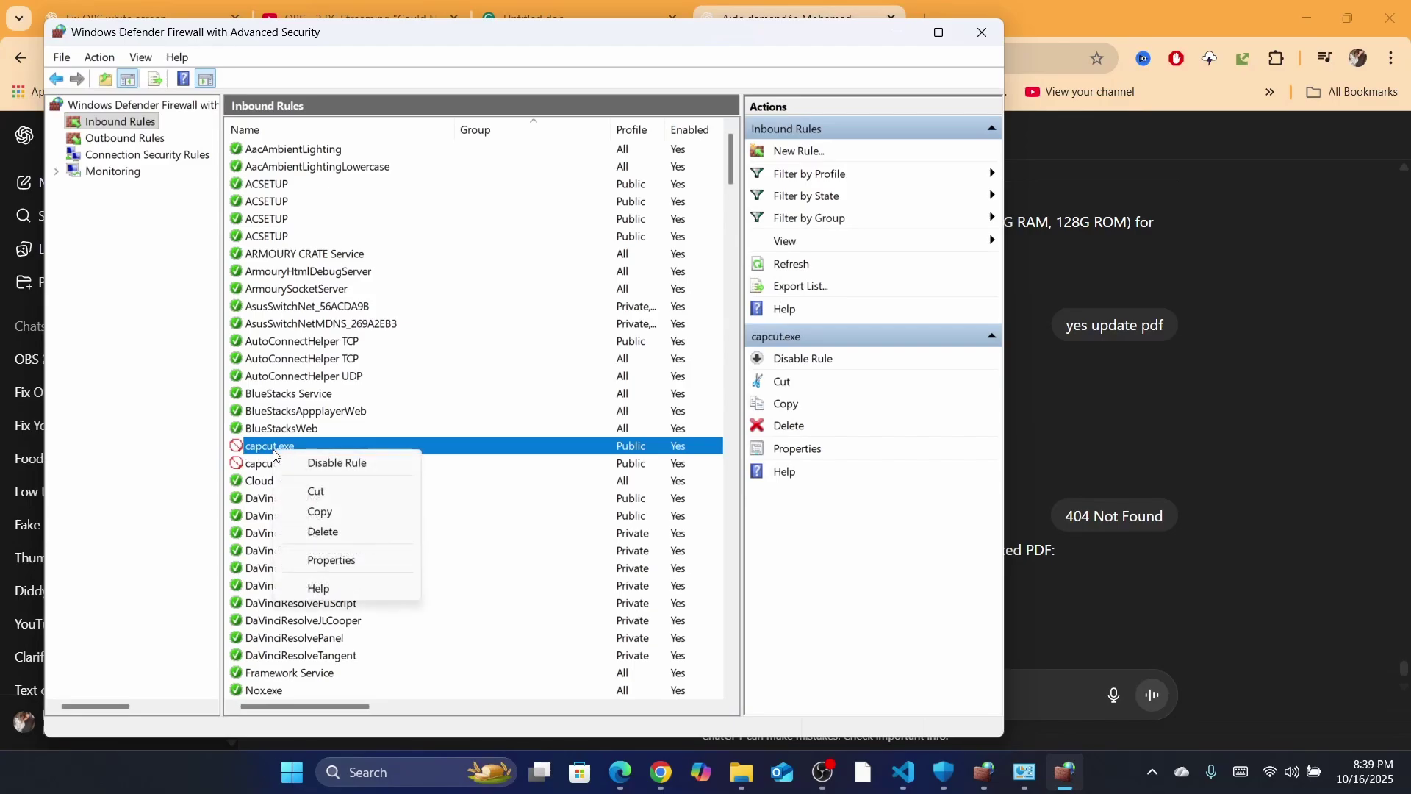
pyautogui.click(177, 456)
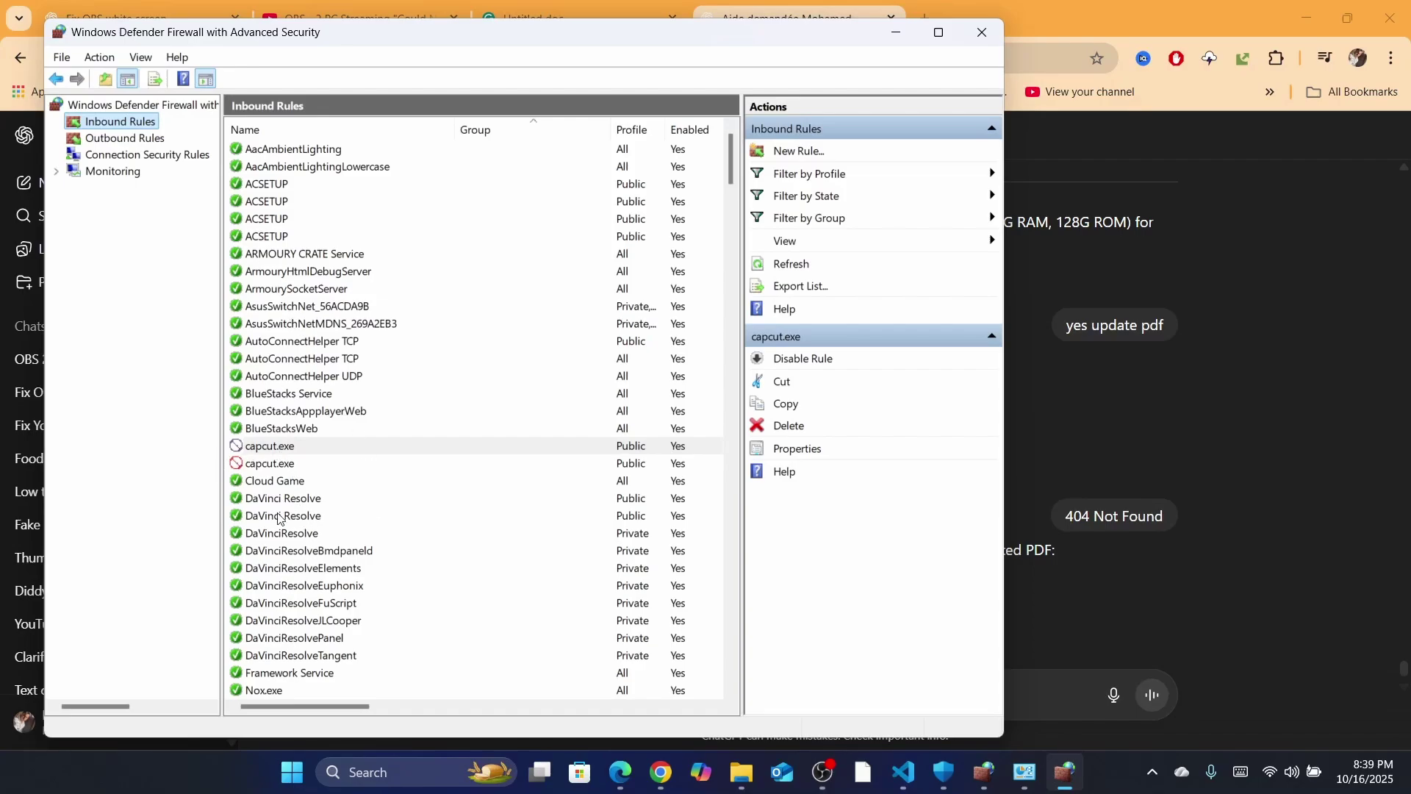
pyautogui.rightClick(269, 450)
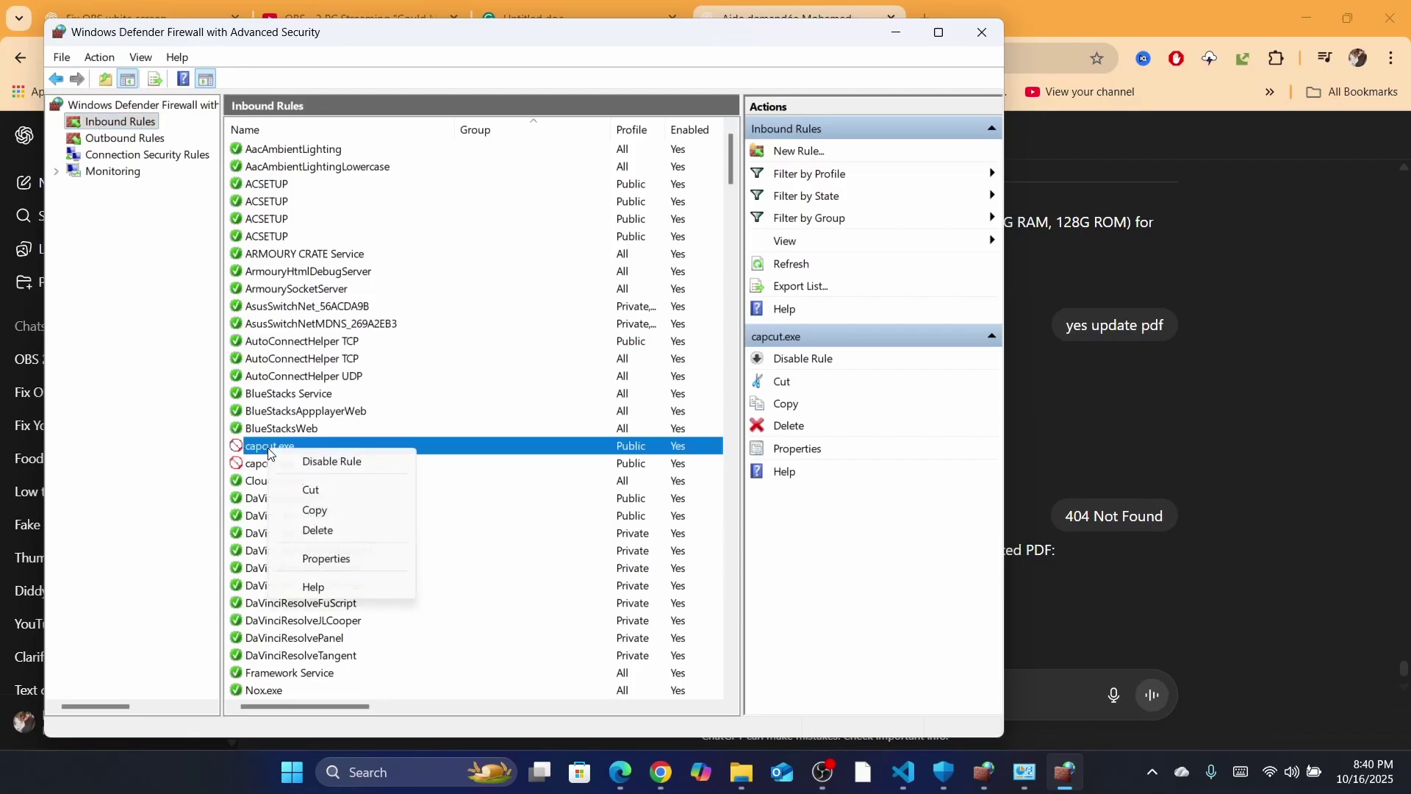
pyautogui.click(340, 559)
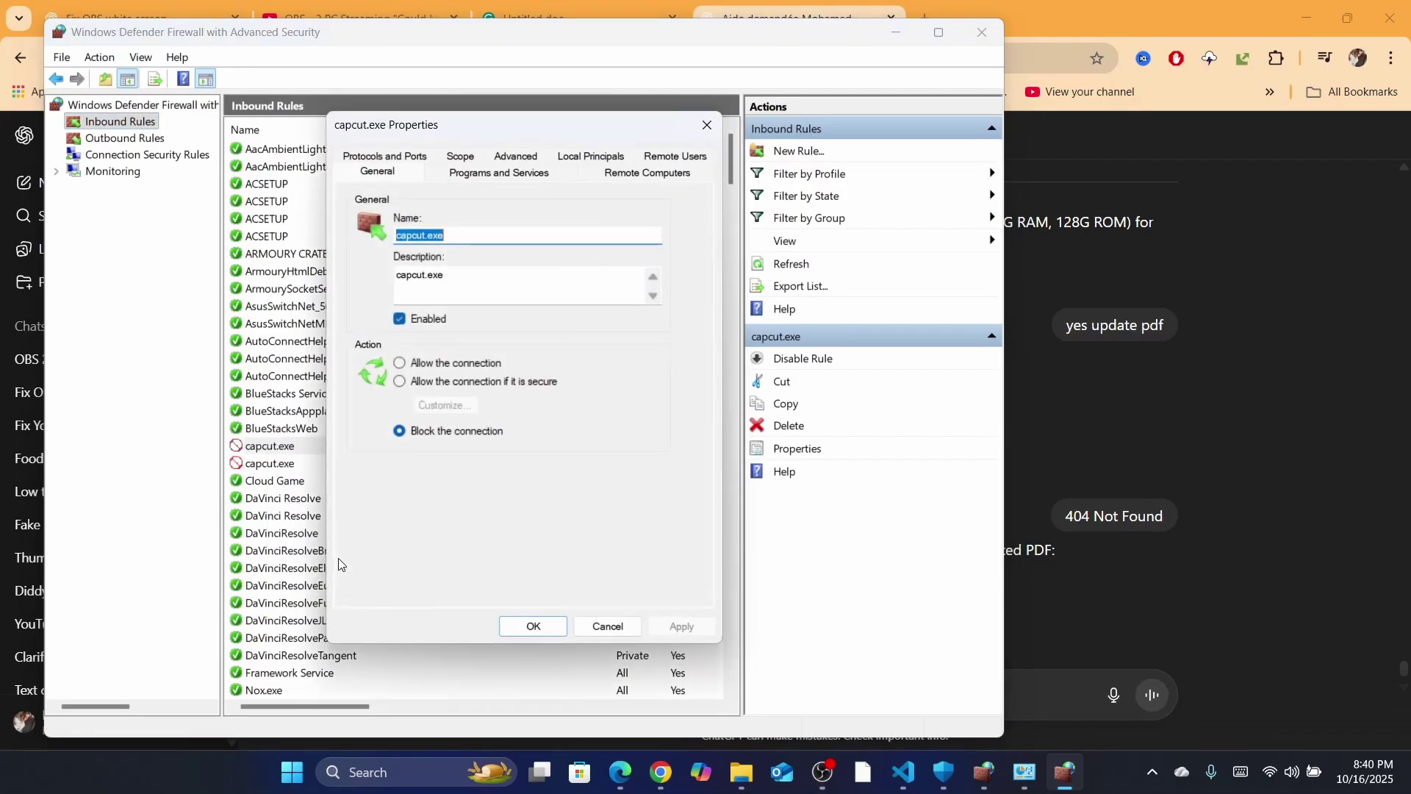
pyautogui.click(439, 367)
pyautogui.click(682, 627)
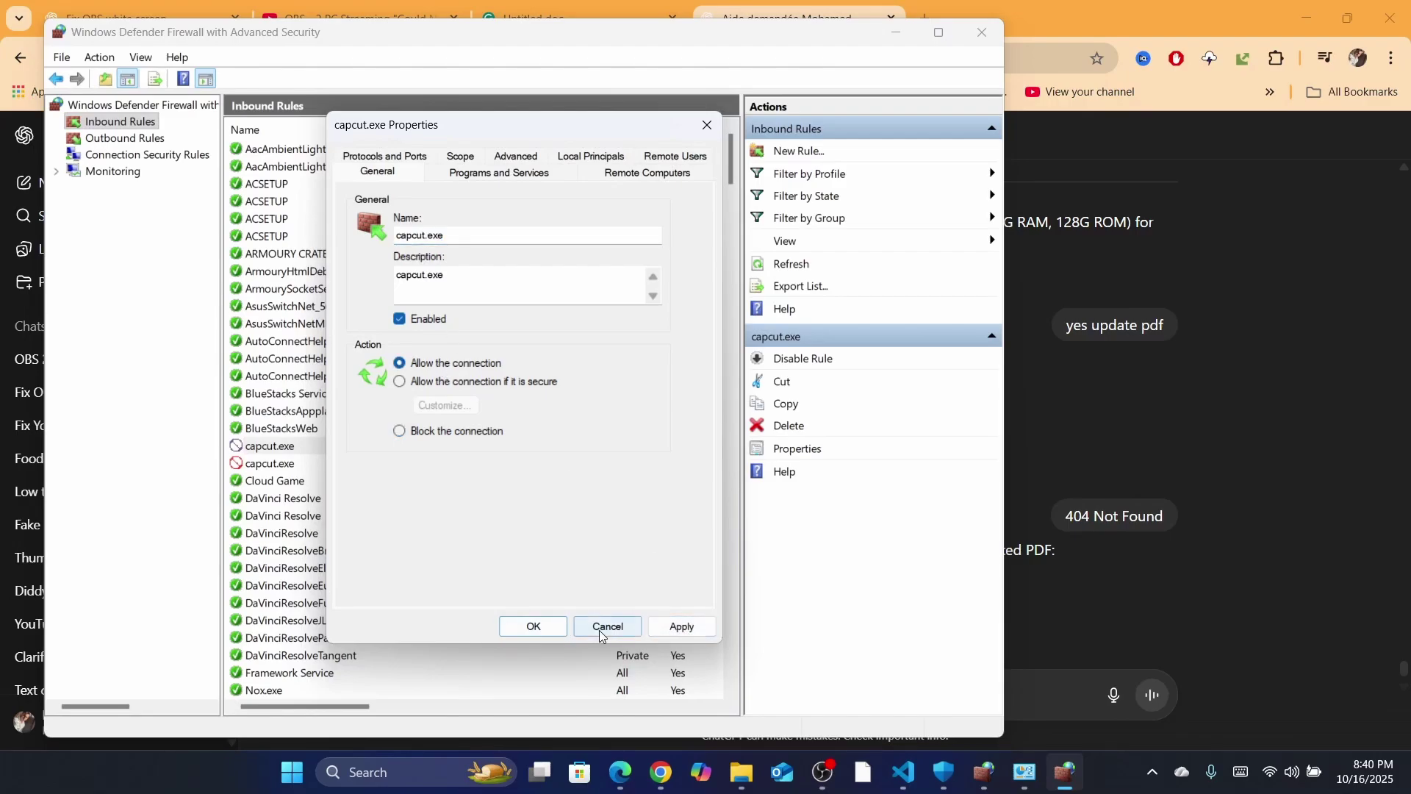
pyautogui.click(608, 627)
# - Look through the inbound rules to the end of the list and return to the firewall overview
pyautogui.moveTo(729, 162); pyautogui.dragTo(658, 637)
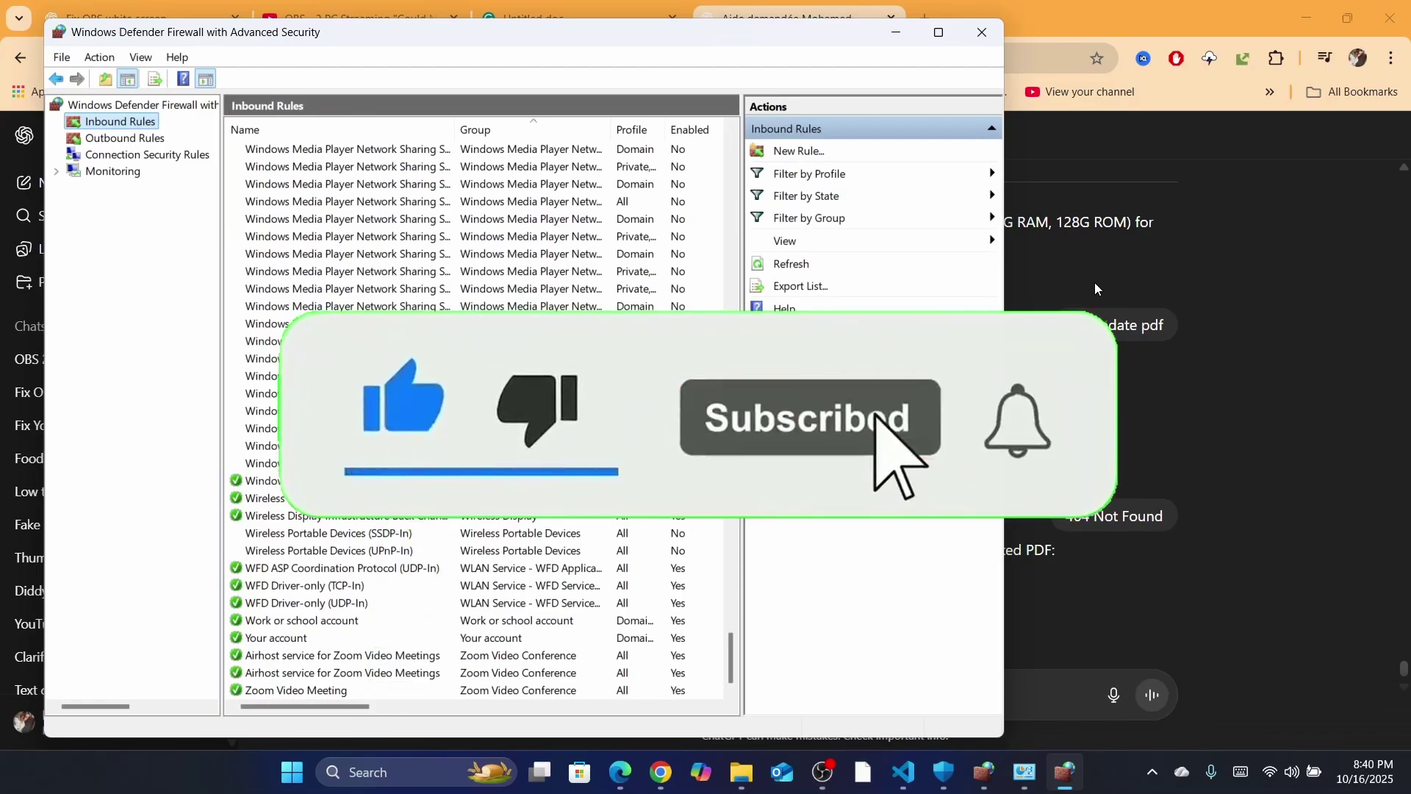
pyautogui.press('Up')
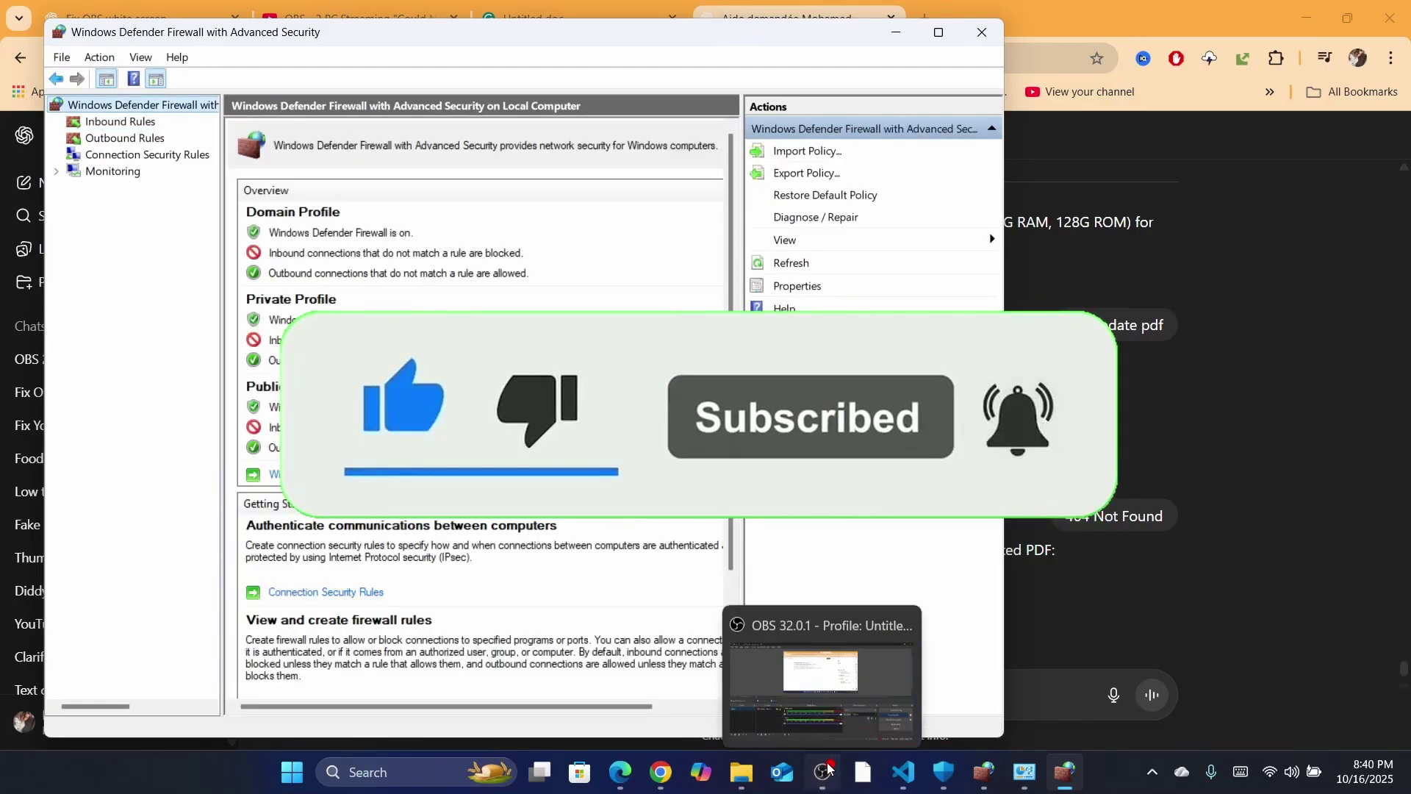